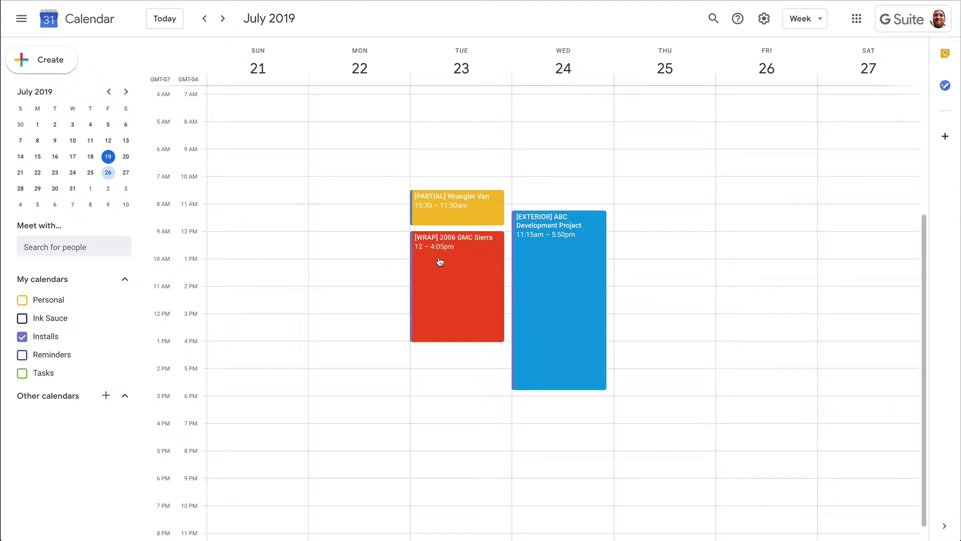
Open the [WRAP] 2006 GMC Sierra event's full edit page and select its description
{"action": "left_click", "coordinate": [445, 303]}
{"action": "left_click", "coordinate": [294, 245]}
{"action": "left_click_drag", "start_coordinate": [186, 358], "coordinate": [7, 324]}
Highlight the phone number and email lines in the event description, then save the event
{"action": "left_click", "coordinate": [245, 392]}
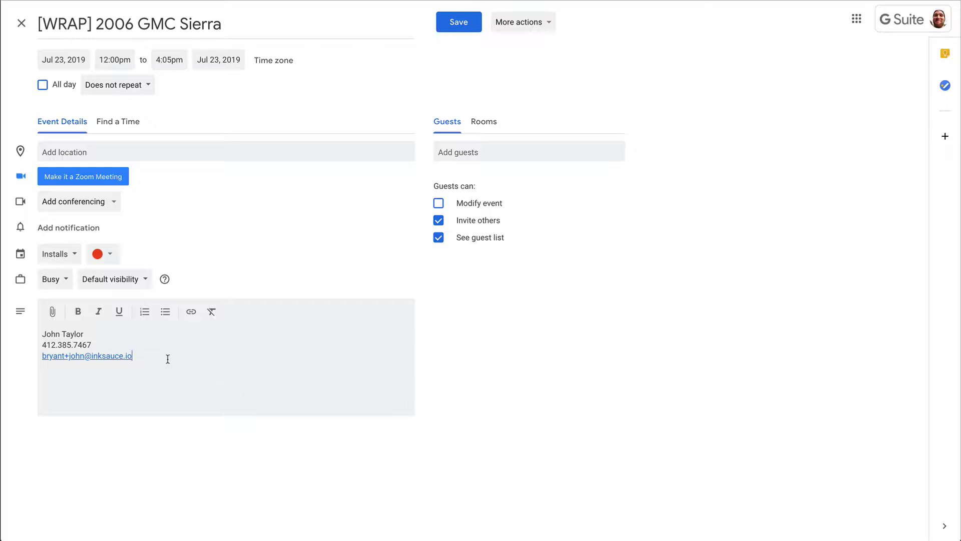
{"action": "left_click_drag", "start_coordinate": [41, 333], "coordinate": [8, 346]}
{"action": "left_click_drag", "start_coordinate": [172, 355], "coordinate": [41, 344]}
{"action": "left_click", "coordinate": [178, 373]}
{"action": "left_click_drag", "start_coordinate": [142, 348], "coordinate": [25, 343]}
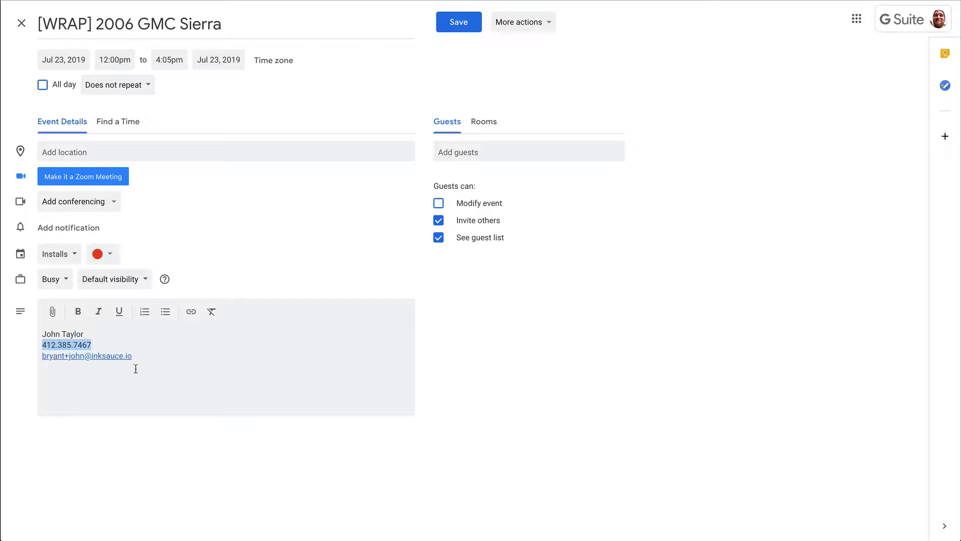
{"action": "left_click_drag", "start_coordinate": [177, 374], "coordinate": [45, 336]}
{"action": "left_click", "coordinate": [453, 23]}
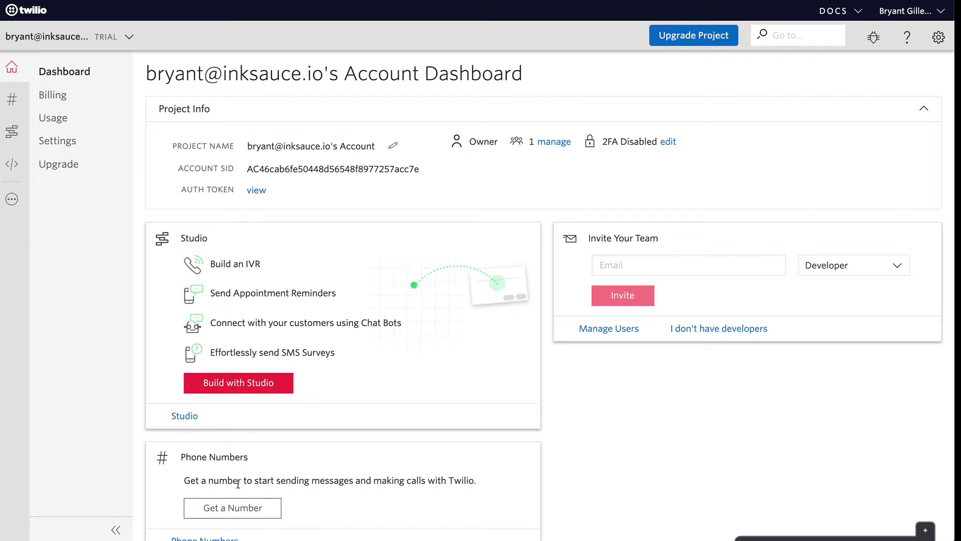
Go from the Twilio dashboard to the Phone Numbers section's Active Numbers list
{"action": "scroll", "coordinate": [239, 483], "scroll_direction": "down", "scroll_amount": 1}
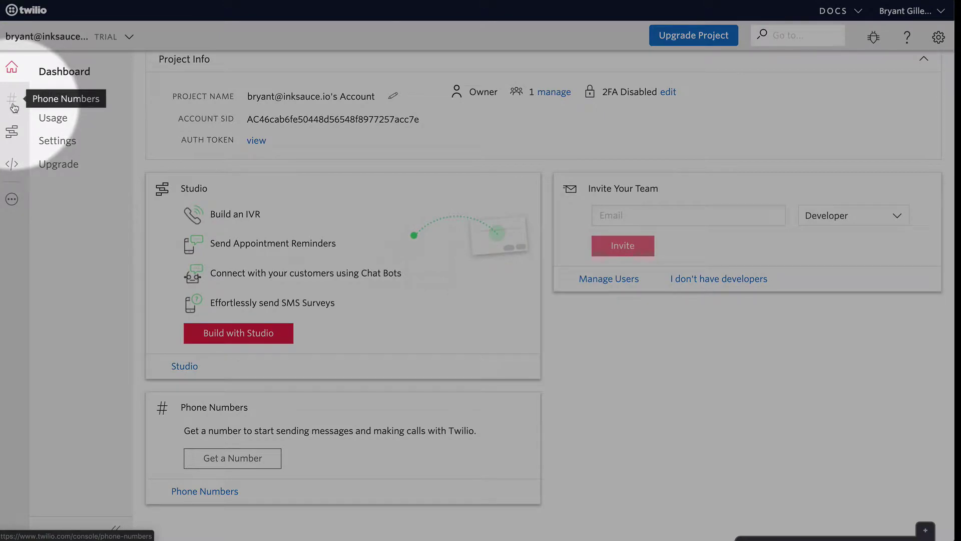
{"action": "left_click", "coordinate": [13, 107]}
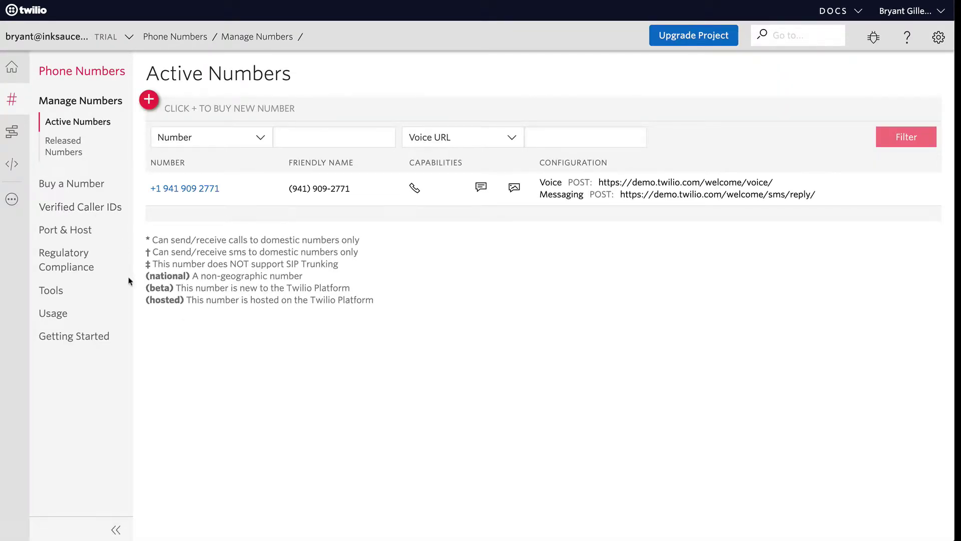
{"action": "left_click", "coordinate": [149, 100]}
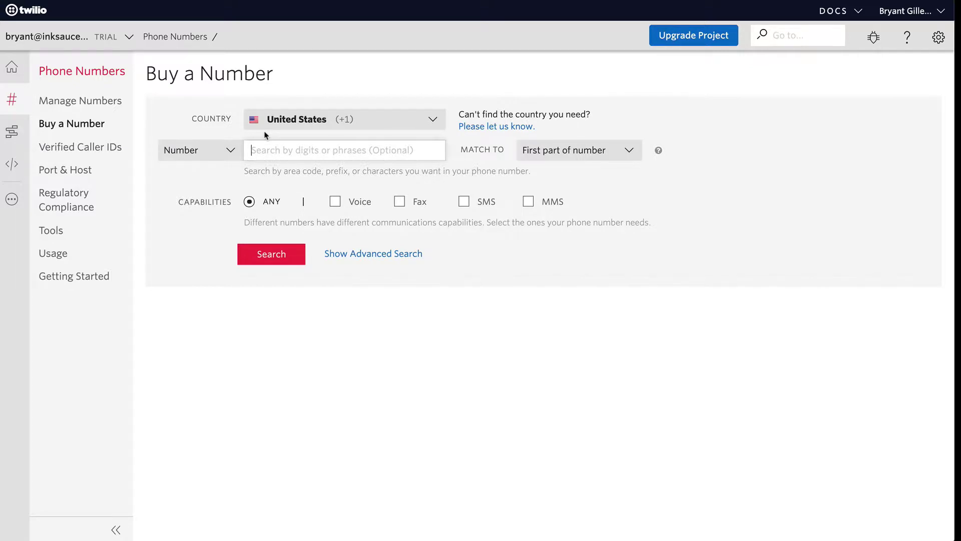
{"action": "type", "text": "6518"}
{"action": "key", "text": "BackSpace"}
{"action": "key", "text": "BackSpace"}
{"action": "key", "text": "BackSpace"}
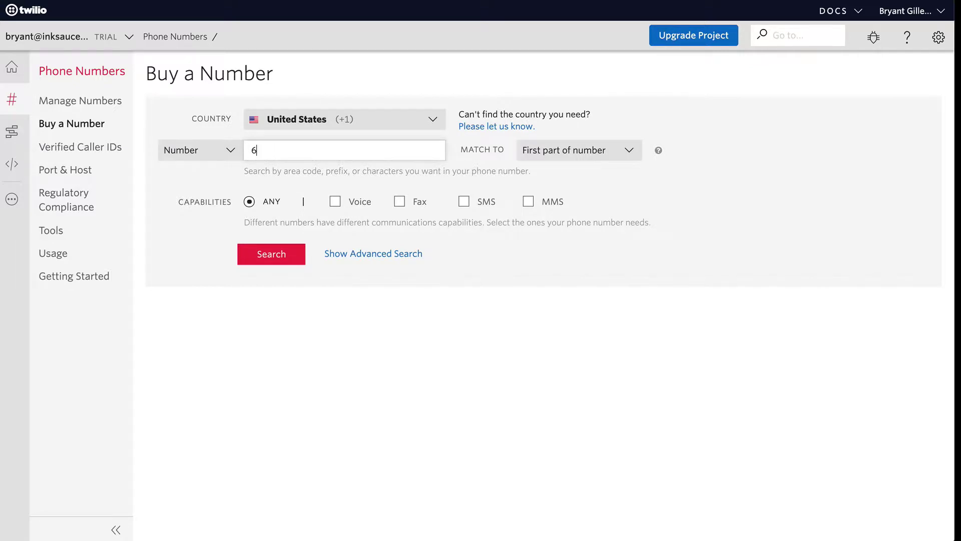
{"action": "type", "text": "18"}
{"action": "left_click", "coordinate": [261, 256]}
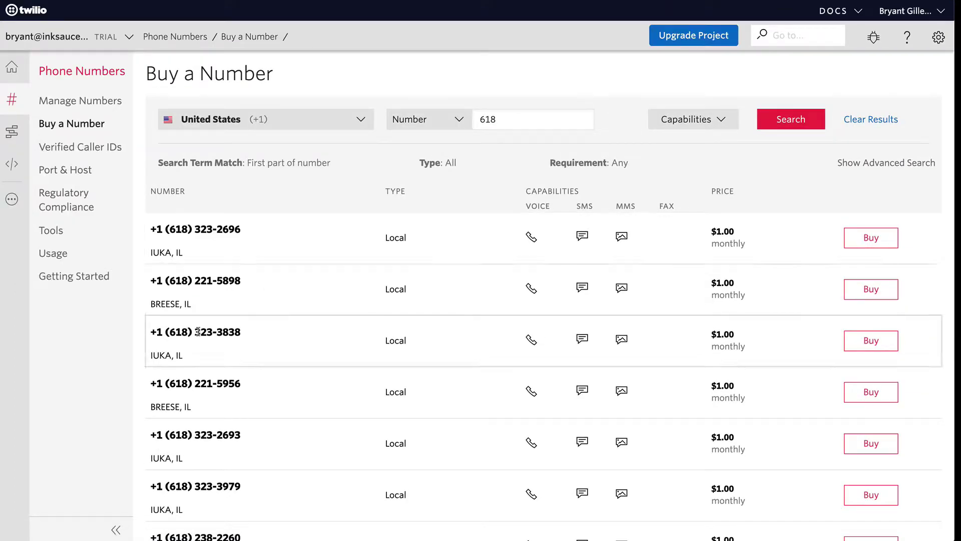
{"action": "left_click_drag", "start_coordinate": [252, 292], "coordinate": [161, 279]}
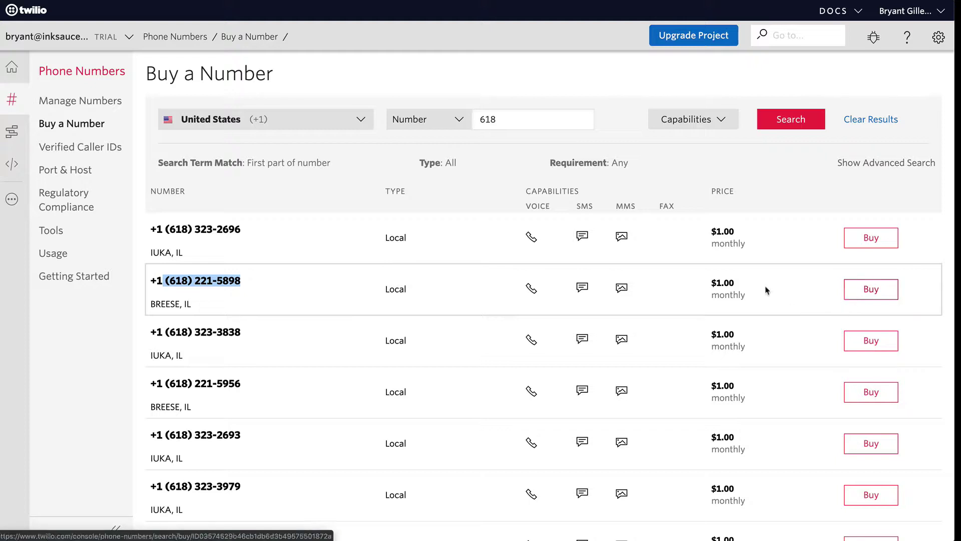
{"action": "left_click_drag", "start_coordinate": [698, 282], "coordinate": [752, 299]}
{"action": "scroll", "coordinate": [751, 299], "scroll_direction": "down", "scroll_amount": 5}
{"action": "scroll", "coordinate": [743, 298], "scroll_direction": "up", "scroll_amount": 5}
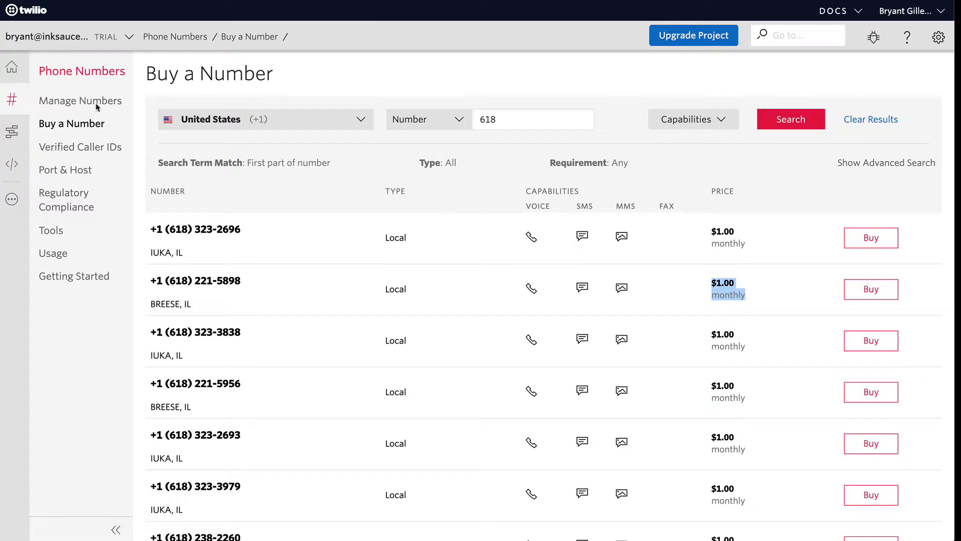
{"action": "left_click", "coordinate": [9, 79]}
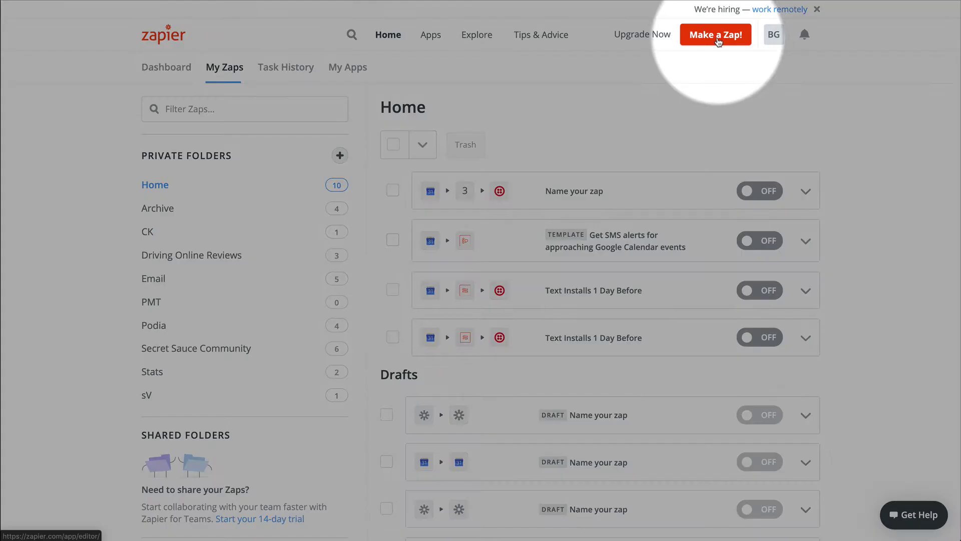
Create a new zap with Google Calendar as the trigger app and Event Start as the trigger
{"action": "left_click", "coordinate": [724, 37]}
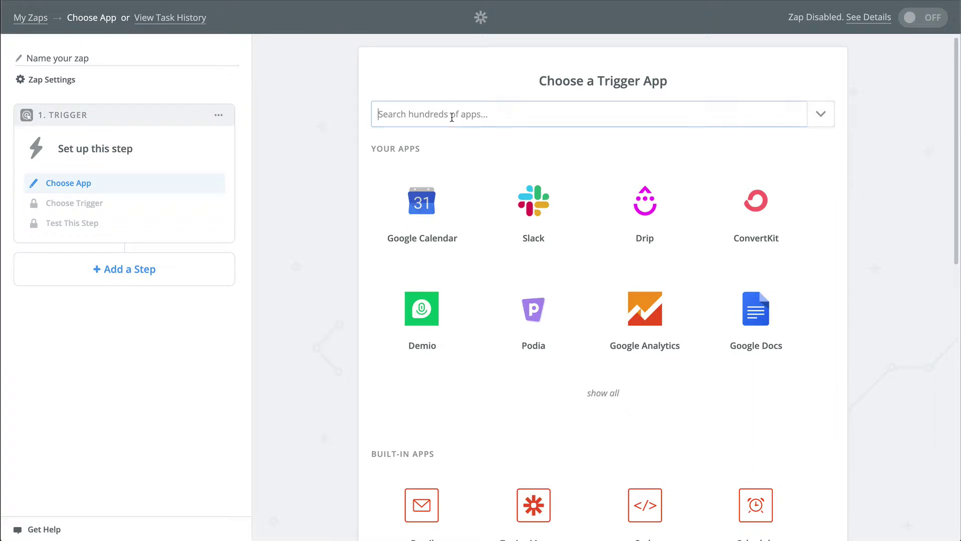
{"action": "left_click", "coordinate": [459, 120]}
{"action": "type", "text": "googl"}
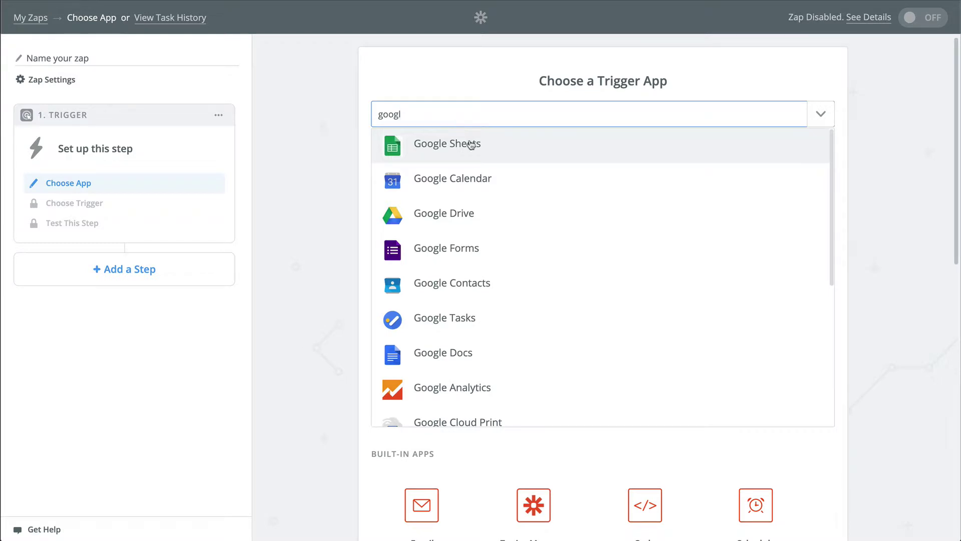
{"action": "left_click", "coordinate": [442, 181]}
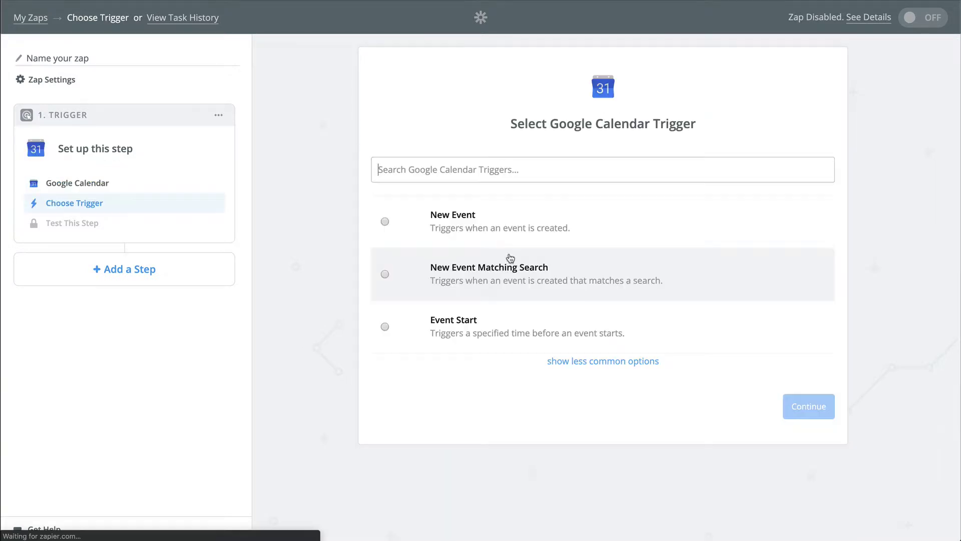
{"action": "left_click", "coordinate": [461, 337]}
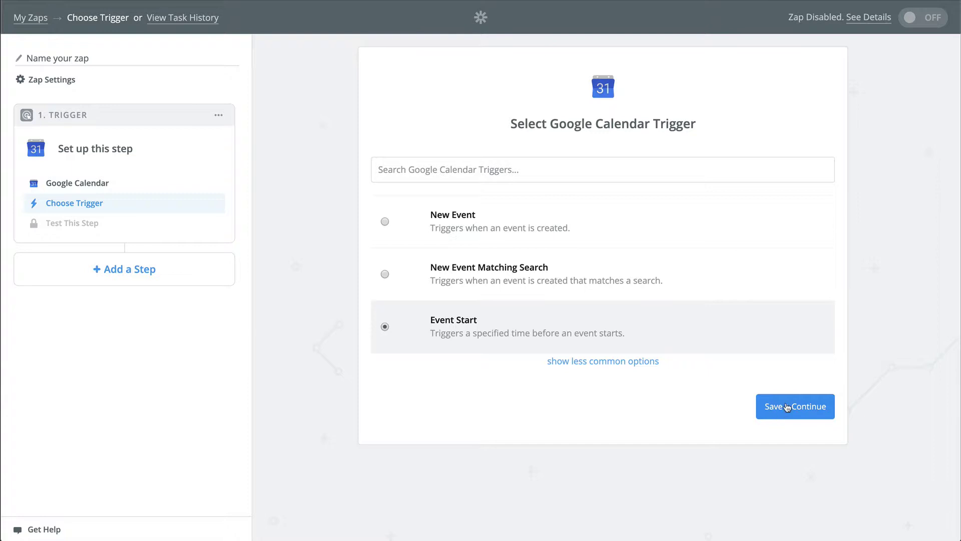
Dismiss the account usage error and keep the existing connected Google Calendar account
{"action": "left_click", "coordinate": [785, 410]}
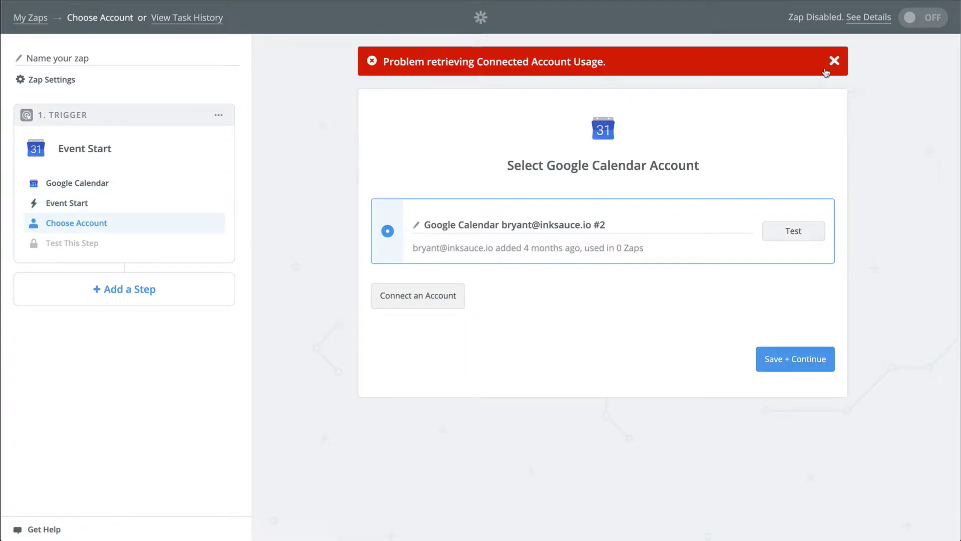
{"action": "left_click", "coordinate": [835, 63]}
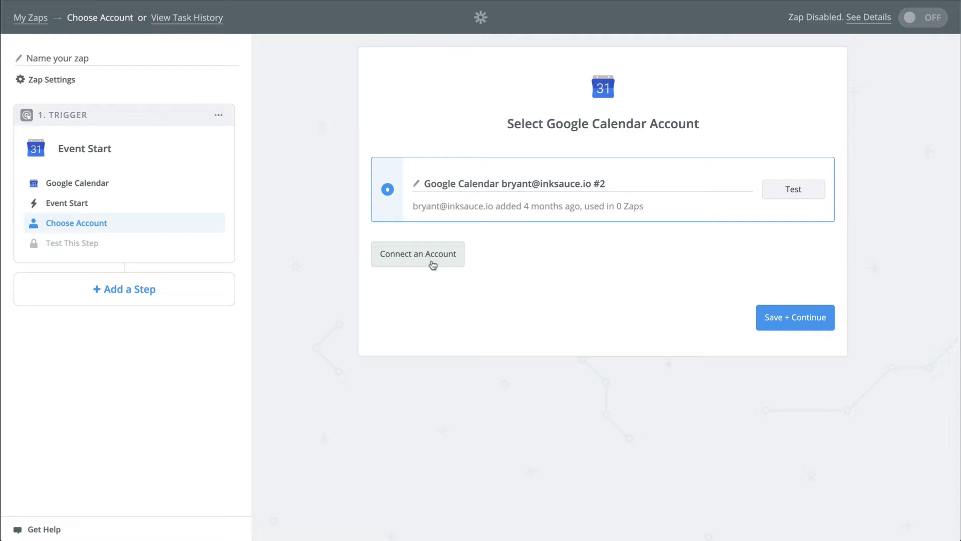
{"action": "left_click", "coordinate": [794, 325]}
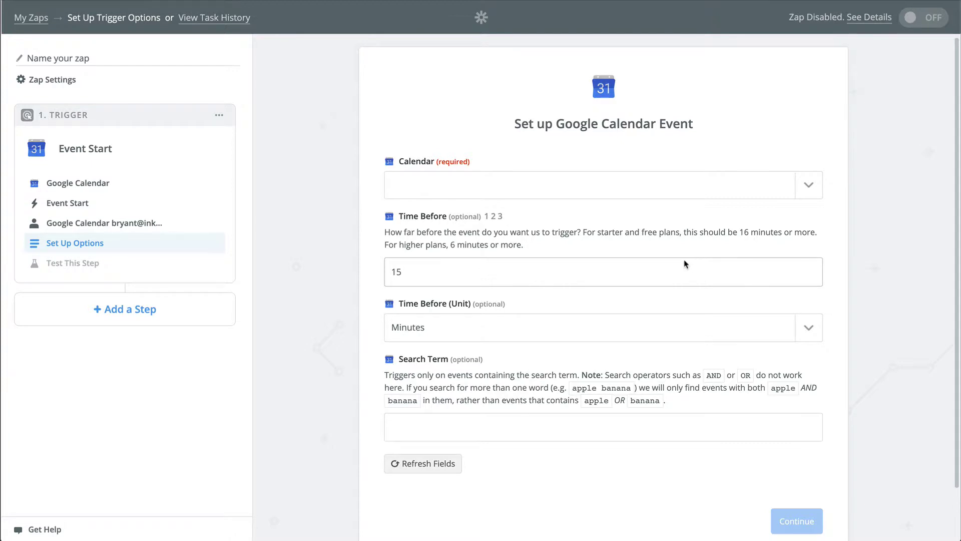
Set the trigger to the Installs calendar with Time Before 1 Days, then load sample events
{"action": "left_click", "coordinate": [813, 194]}
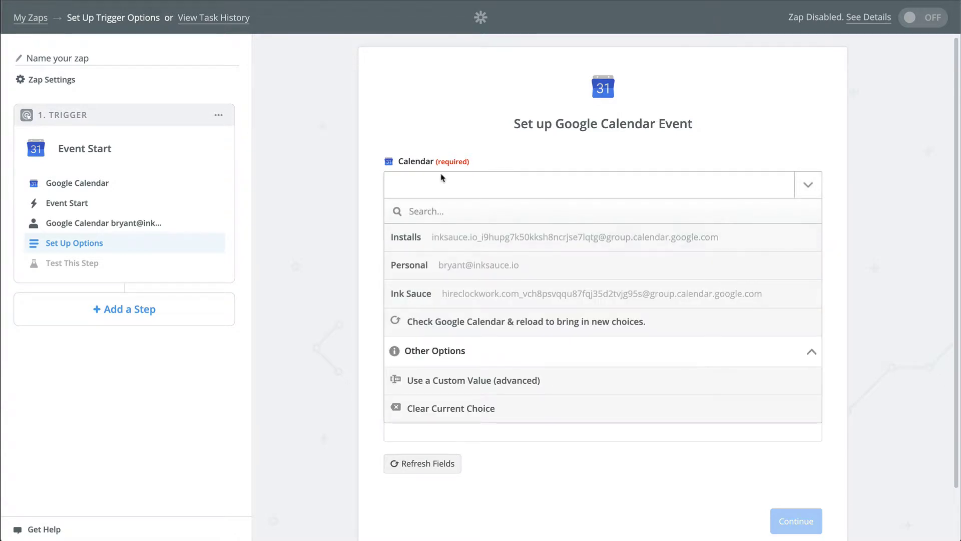
{"action": "left_click", "coordinate": [486, 245]}
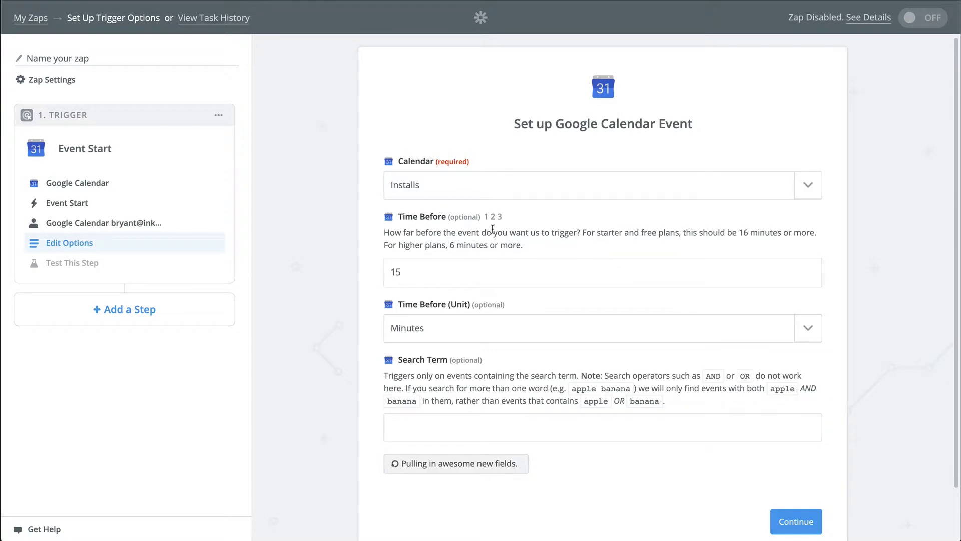
{"action": "left_click", "coordinate": [457, 277]}
{"action": "double_click", "coordinate": [457, 276]}
{"action": "type", "text": "1"}
{"action": "left_click", "coordinate": [807, 330]}
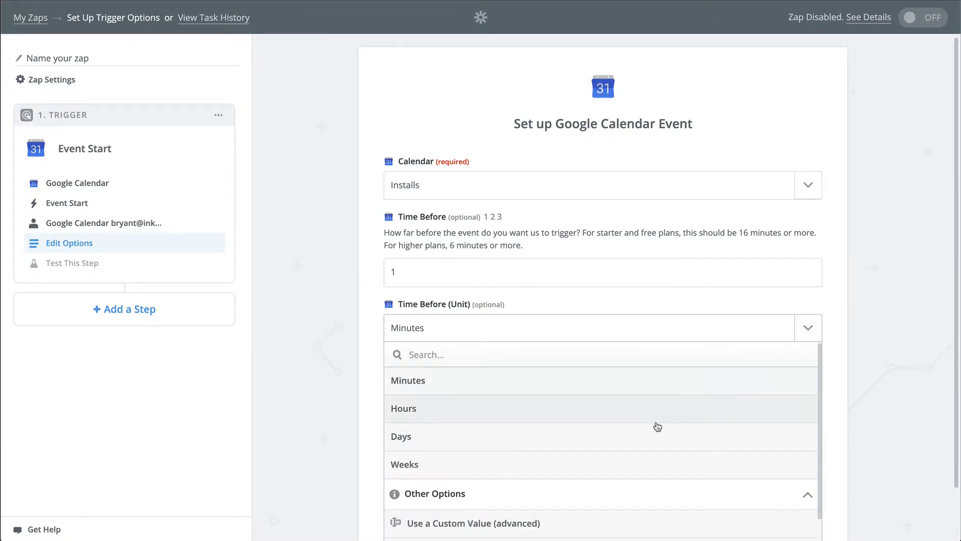
{"action": "left_click", "coordinate": [616, 441]}
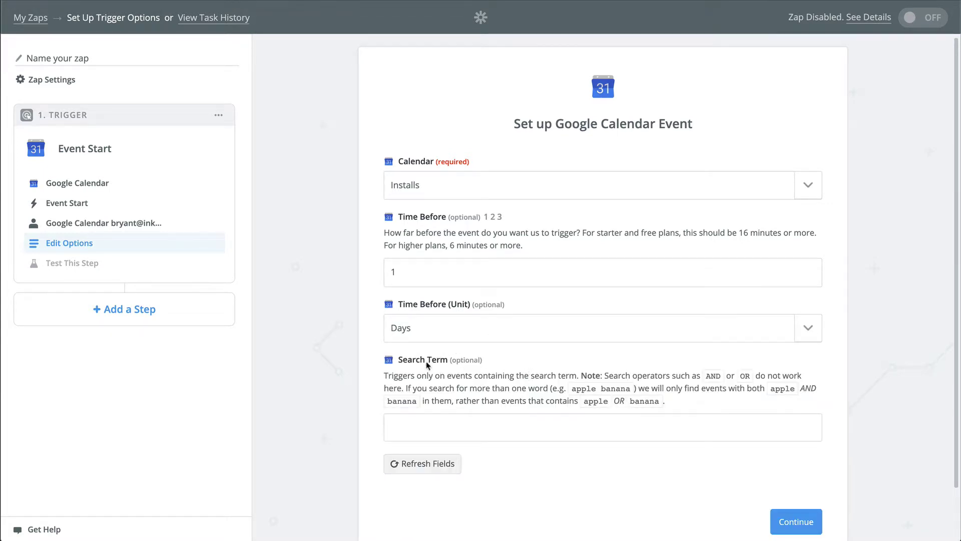
{"action": "left_click_drag", "start_coordinate": [401, 361], "coordinate": [451, 361]}
{"action": "left_click", "coordinate": [506, 403]}
{"action": "left_click", "coordinate": [783, 523]}
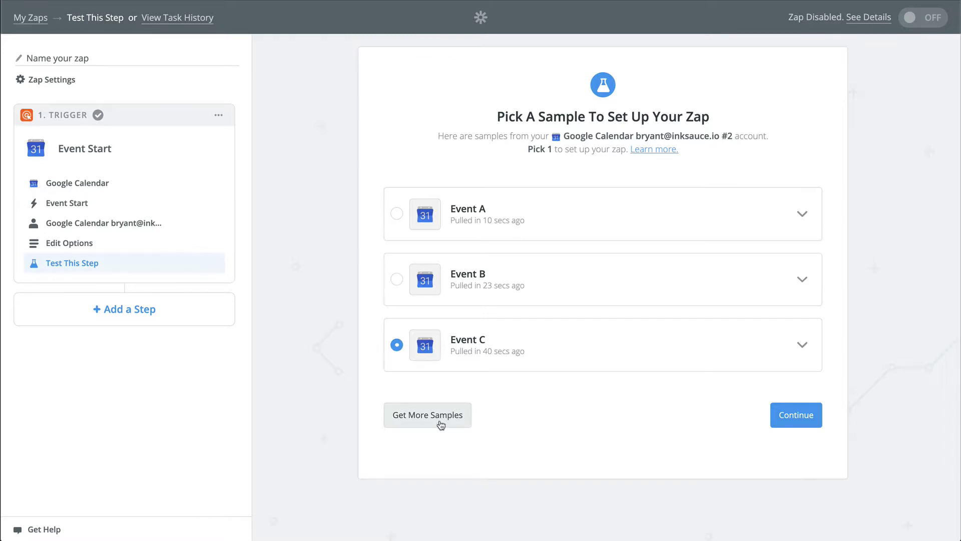
Choose Event A as the trigger sample and expand its data
{"action": "left_click", "coordinate": [397, 215]}
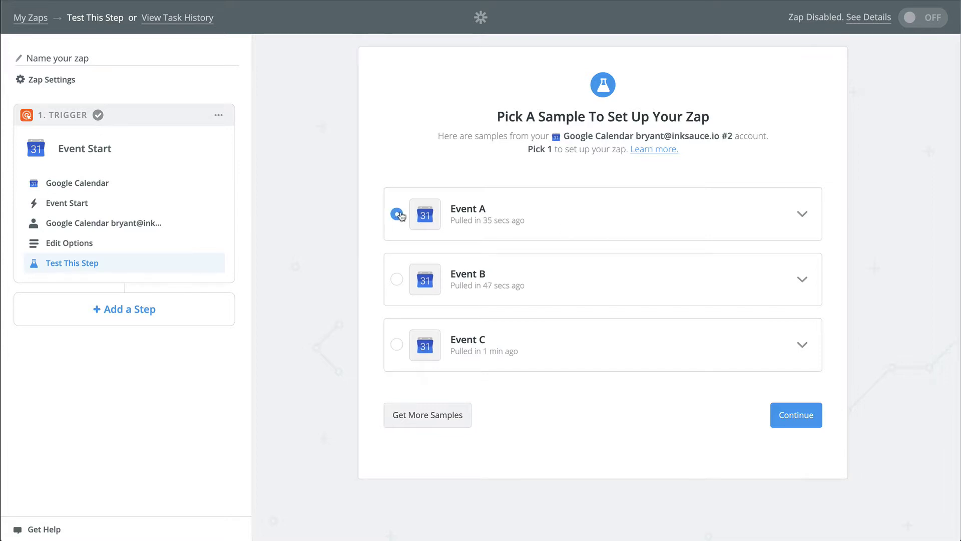
{"action": "left_click", "coordinate": [801, 215]}
{"action": "scroll", "coordinate": [626, 315], "scroll_direction": "down", "scroll_amount": 1}
{"action": "scroll", "coordinate": [535, 306], "scroll_direction": "up", "scroll_amount": 1}
{"action": "left_click_drag", "start_coordinate": [496, 289], "coordinate": [539, 290]}
{"action": "scroll", "coordinate": [522, 330], "scroll_direction": "down", "scroll_amount": 3}
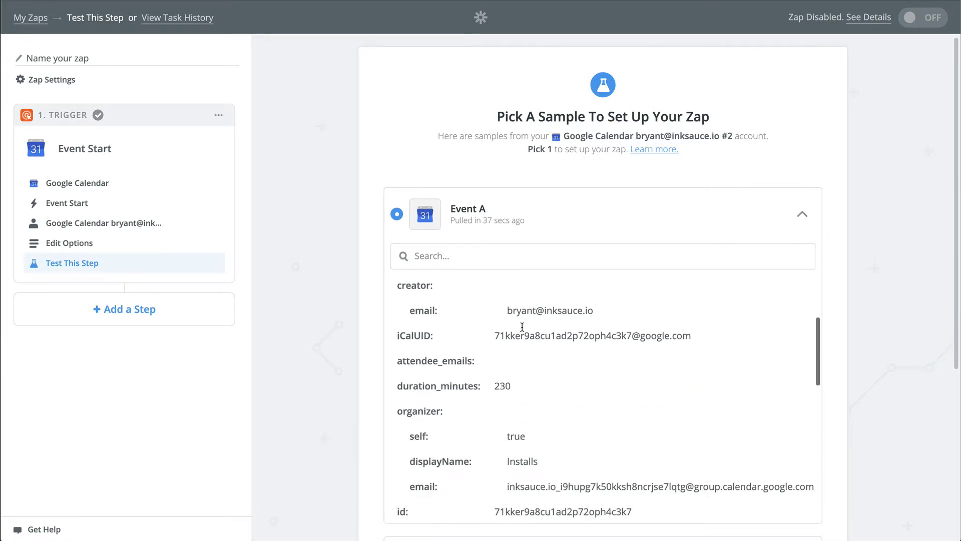
{"action": "scroll", "coordinate": [522, 330], "scroll_direction": "up", "scroll_amount": 3}
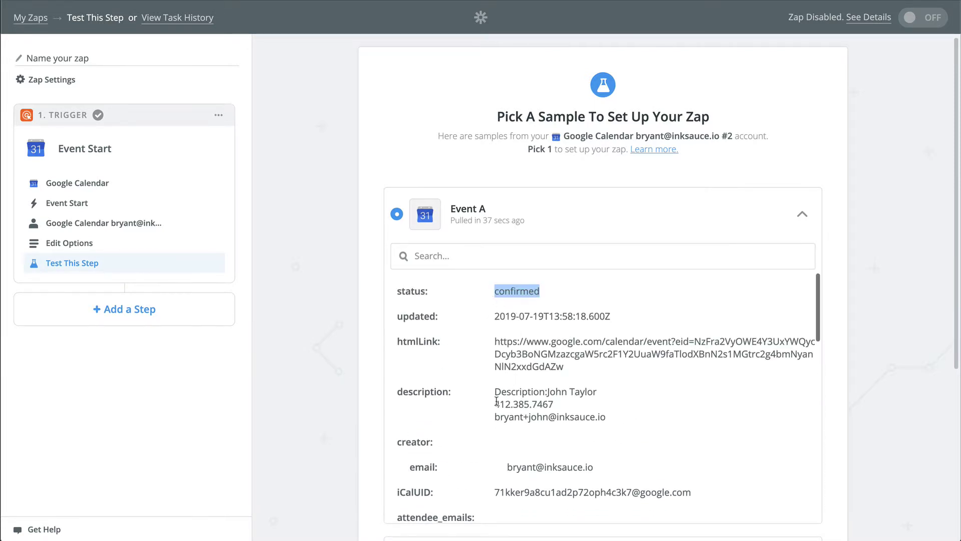
Review Event A's sample fields, highlighting its description value
{"action": "left_click_drag", "start_coordinate": [489, 398], "coordinate": [607, 420]}
{"action": "scroll", "coordinate": [603, 418], "scroll_direction": "down", "scroll_amount": 2}
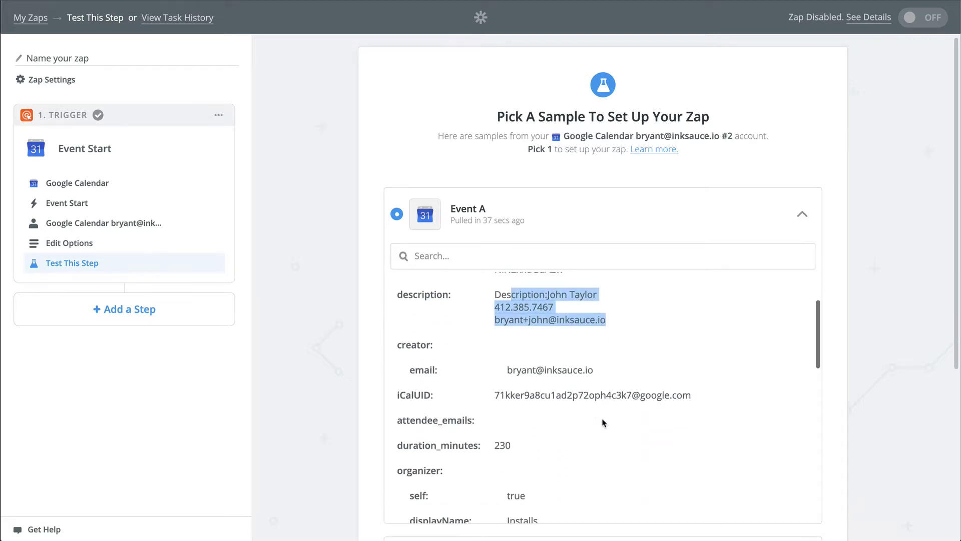
{"action": "scroll", "coordinate": [530, 388], "scroll_direction": "down", "scroll_amount": 7}
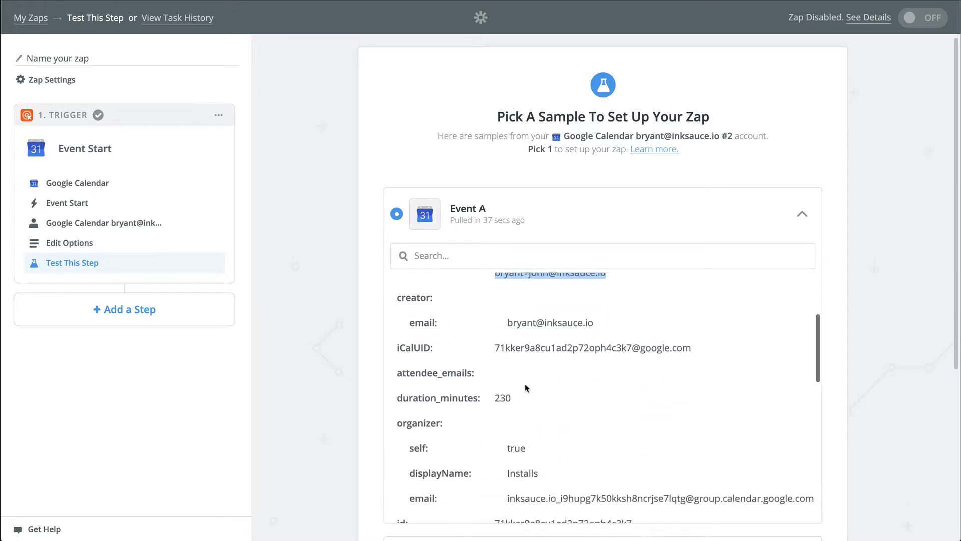
{"action": "scroll", "coordinate": [526, 385], "scroll_direction": "down", "scroll_amount": 4}
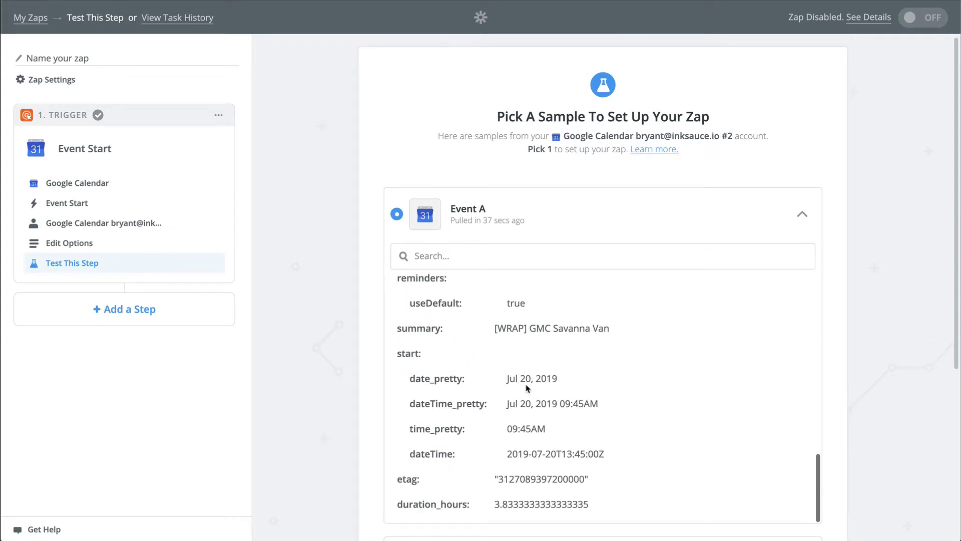
{"action": "left_click_drag", "start_coordinate": [495, 330], "coordinate": [608, 331]}
{"action": "scroll", "coordinate": [629, 337], "scroll_direction": "up", "scroll_amount": 1}
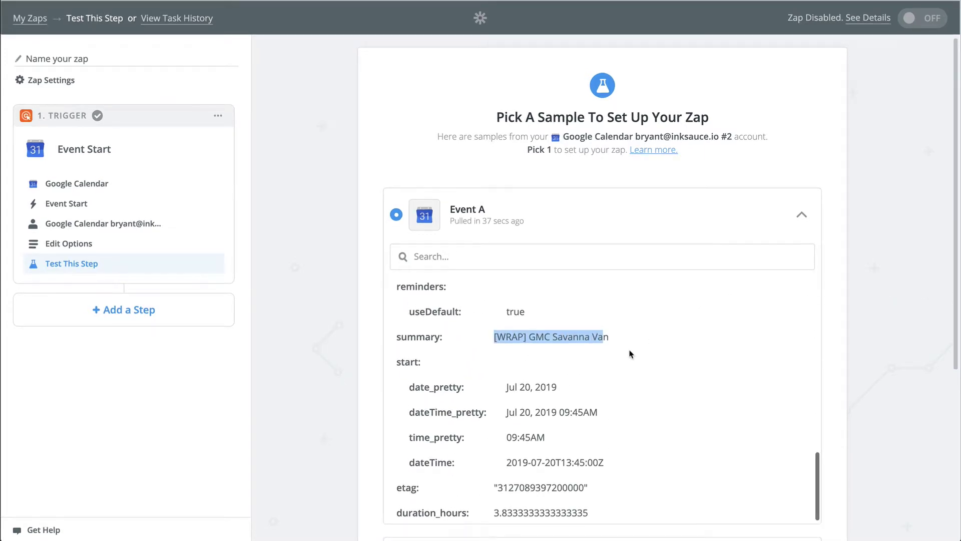
{"action": "left_click", "coordinate": [878, 338]}
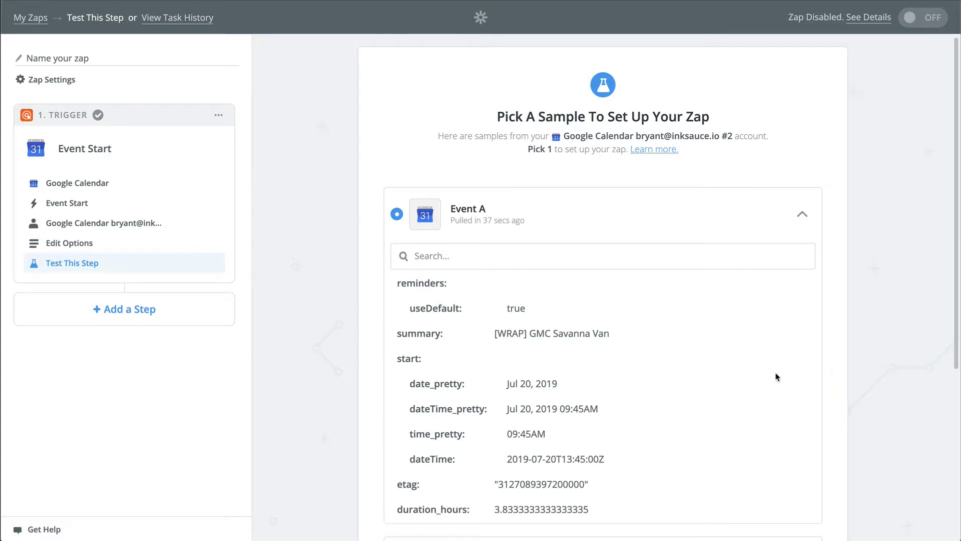
{"action": "scroll", "coordinate": [851, 385], "scroll_direction": "down", "scroll_amount": 5}
Accept the Event A sample and add a new Action/Search step after the trigger
{"action": "left_click", "coordinate": [796, 440]}
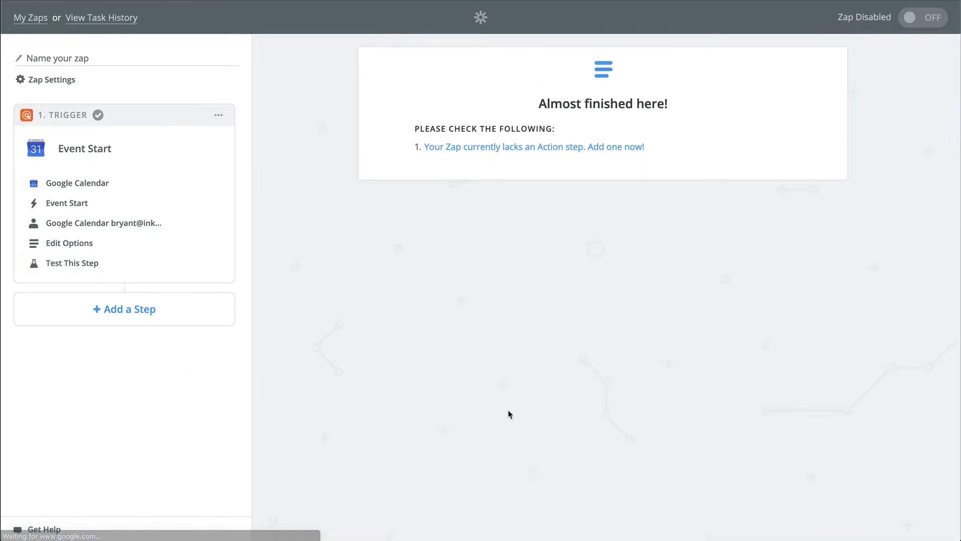
{"action": "left_click", "coordinate": [128, 313]}
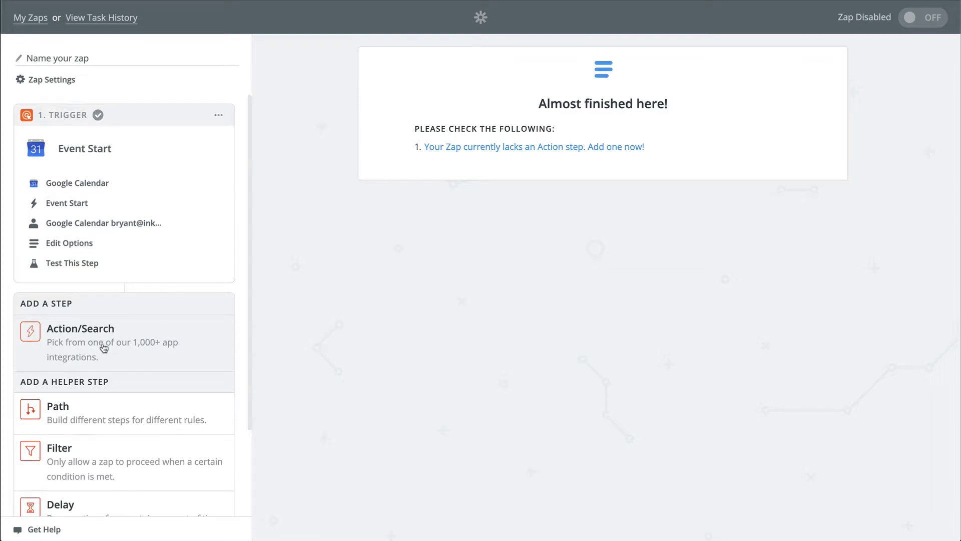
{"action": "scroll", "coordinate": [100, 347], "scroll_direction": "down", "scroll_amount": 1}
{"action": "left_click", "coordinate": [82, 307]}
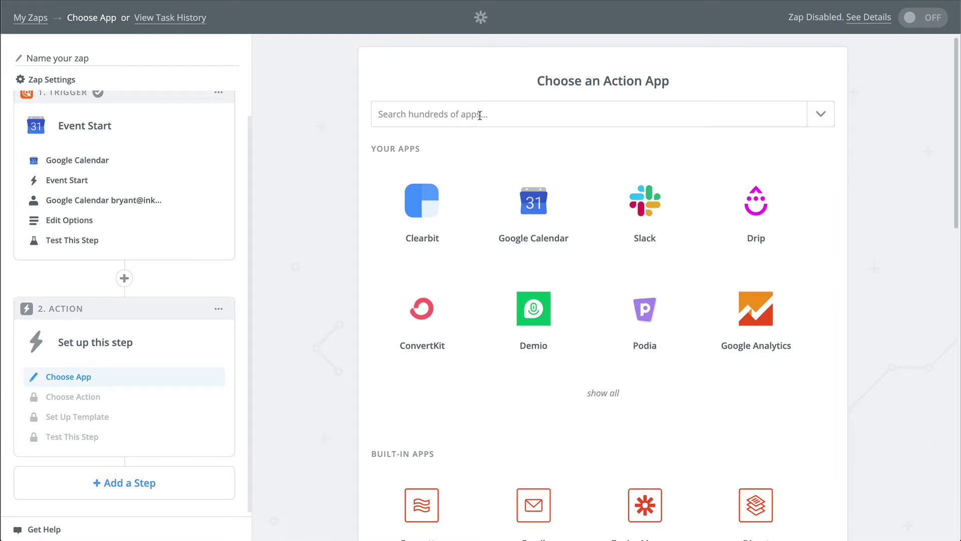
Make the action app Formatter by Zapier, found with 'formatt', using the Text event
{"action": "left_click", "coordinate": [479, 116]}
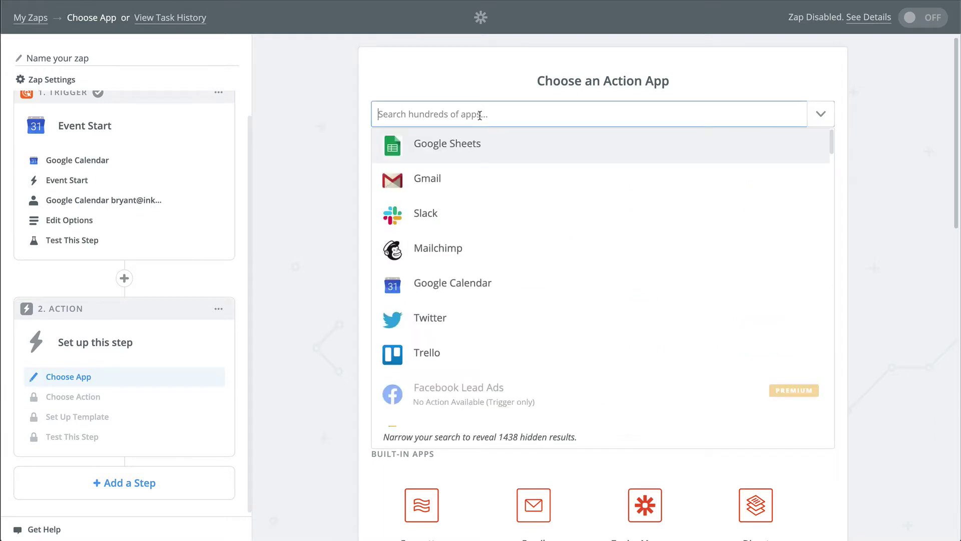
{"action": "type", "text": "formatter"}
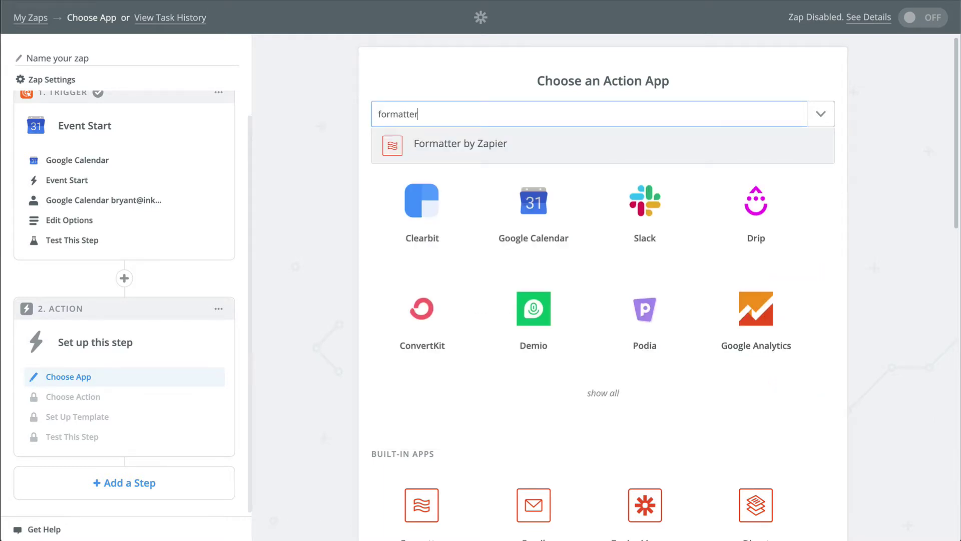
{"action": "left_click", "coordinate": [455, 149]}
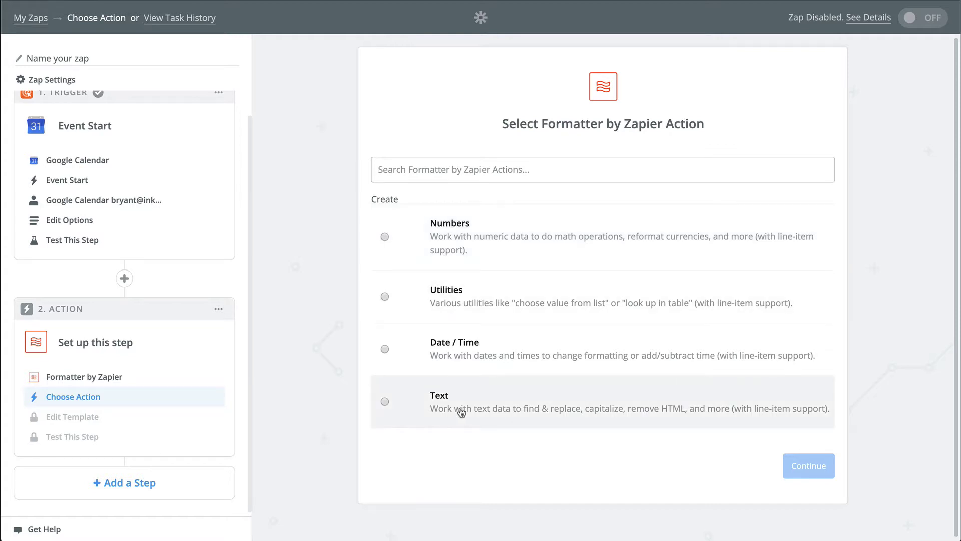
{"action": "left_click", "coordinate": [433, 407]}
{"action": "left_click", "coordinate": [781, 468]}
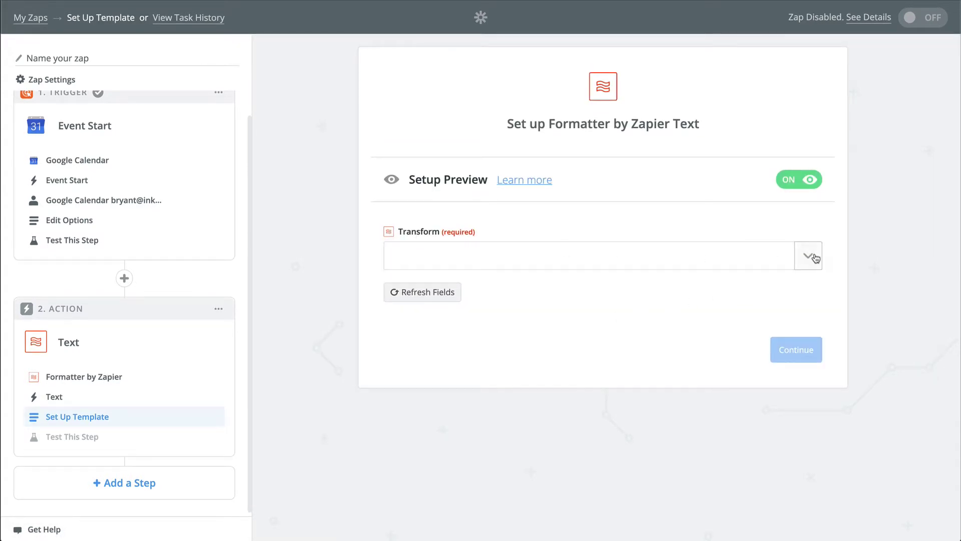
Set Transform to Extract Phone Number and map the Step 1 Description into Input
{"action": "left_click", "coordinate": [807, 256]}
{"action": "scroll", "coordinate": [498, 377], "scroll_direction": "down", "scroll_amount": 4}
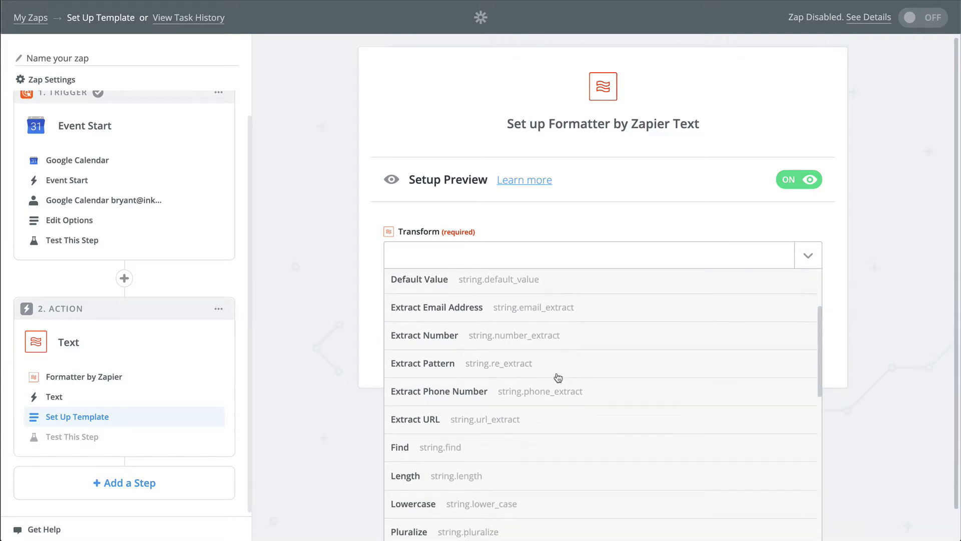
{"action": "left_click", "coordinate": [447, 389]}
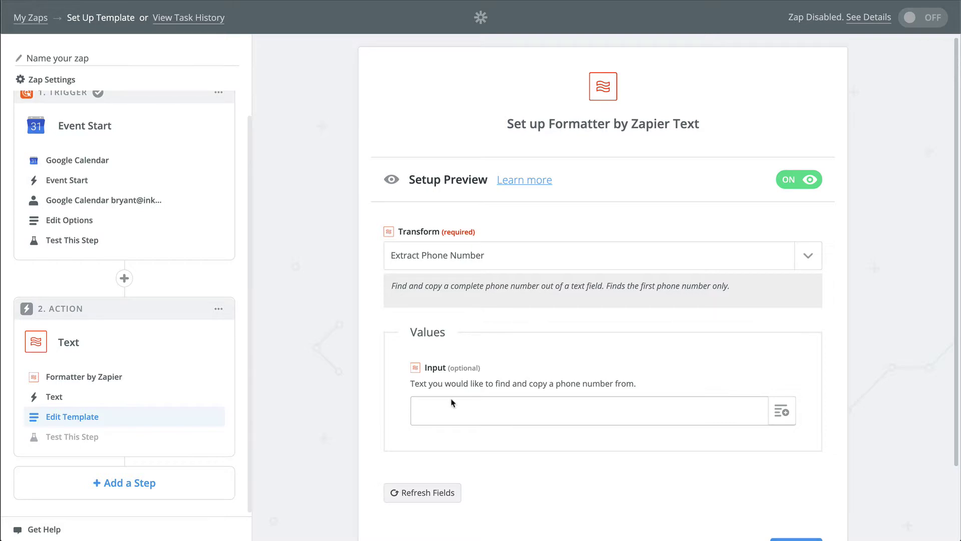
{"action": "scroll", "coordinate": [661, 440], "scroll_direction": "down", "scroll_amount": 3}
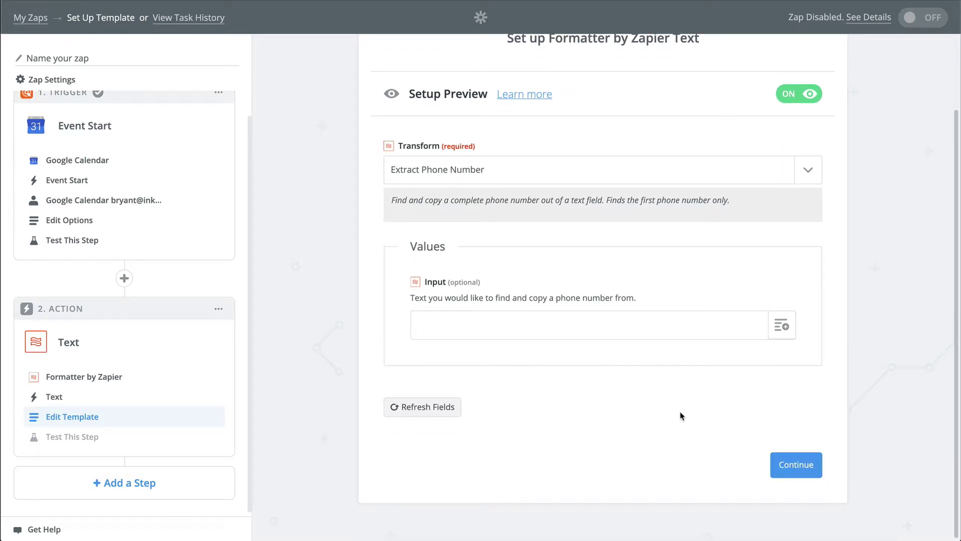
{"action": "left_click", "coordinate": [795, 333]}
{"action": "left_click_drag", "start_coordinate": [420, 297], "coordinate": [636, 298]}
{"action": "left_click", "coordinate": [773, 332]}
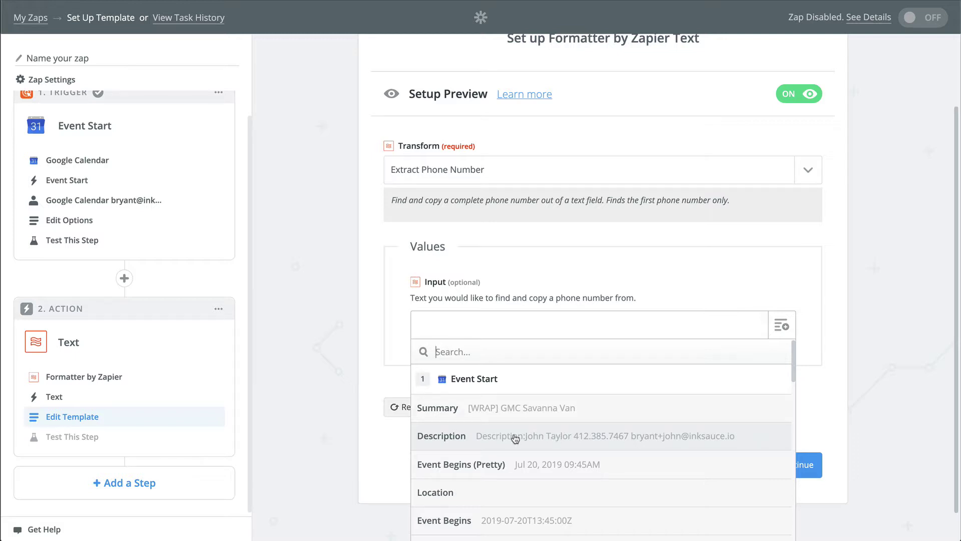
{"action": "left_click", "coordinate": [488, 443]}
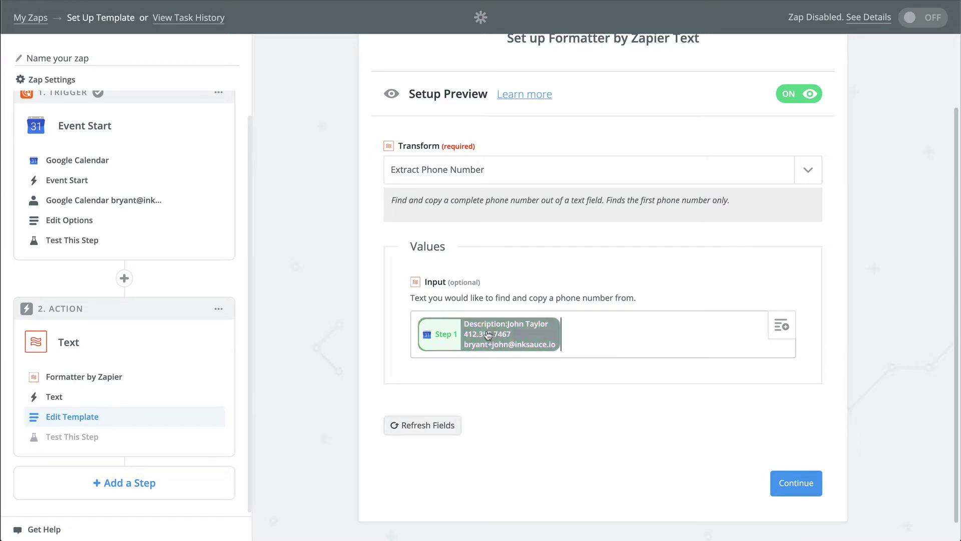
Send a test to Formatter by Zapier and check that it outputs the extracted phone number
{"action": "left_click", "coordinate": [779, 494]}
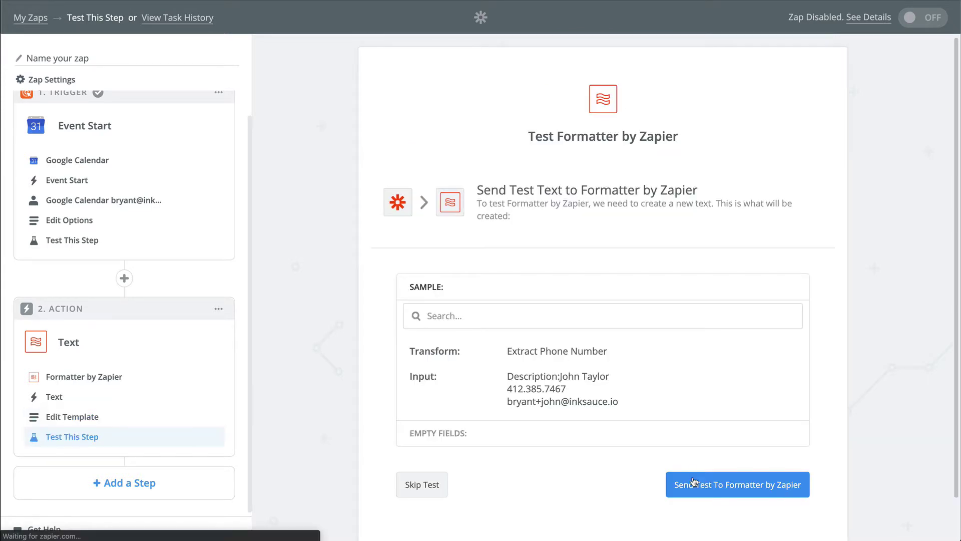
{"action": "left_click_drag", "start_coordinate": [703, 483], "coordinate": [672, 423]}
{"action": "left_click", "coordinate": [672, 423]}
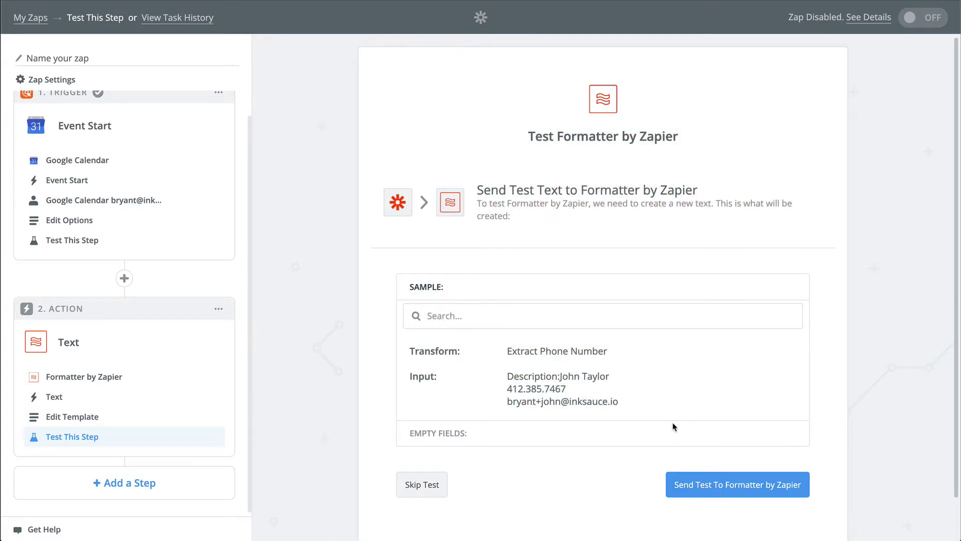
{"action": "left_click", "coordinate": [712, 486]}
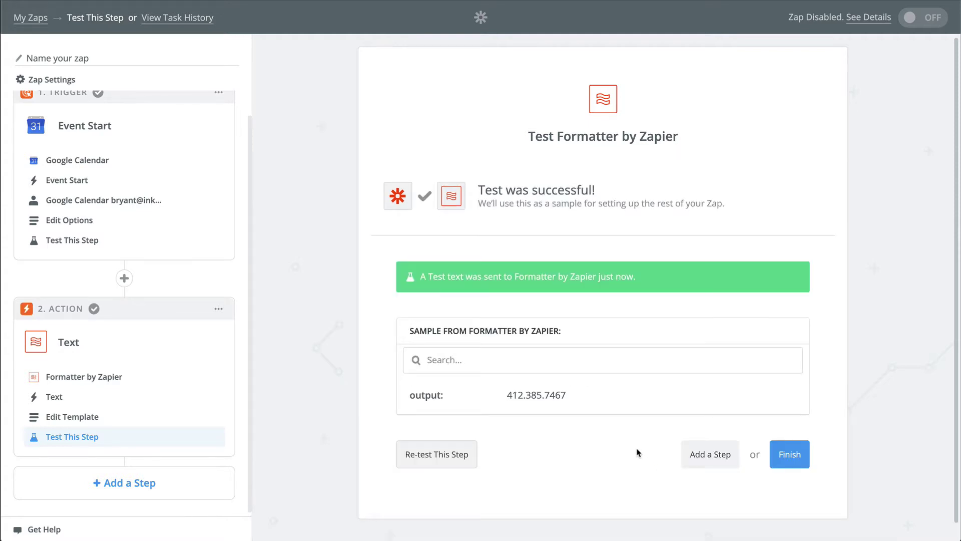
{"action": "left_click_drag", "start_coordinate": [512, 395], "coordinate": [579, 398]}
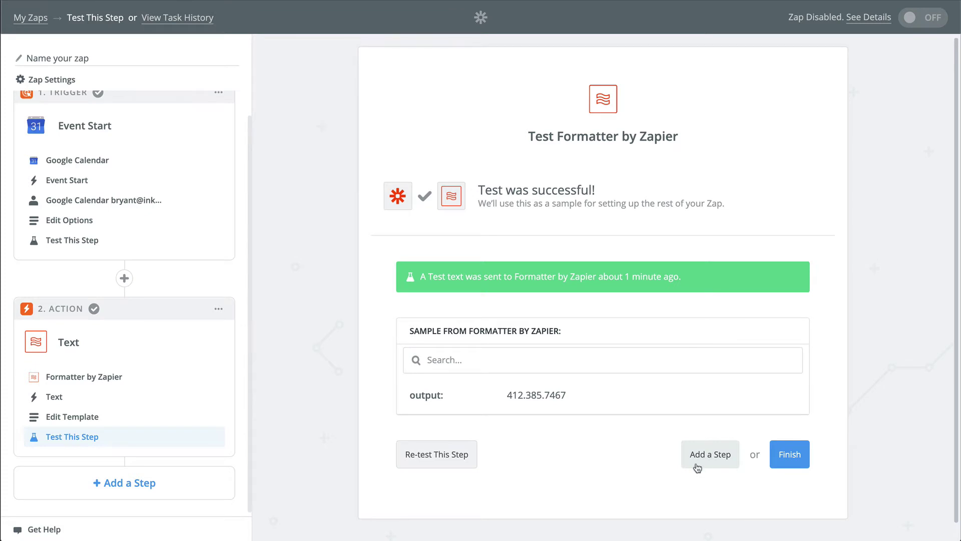
Add a third step using Twilio as the action app with Send SMS as the action
{"action": "left_click", "coordinate": [698, 468]}
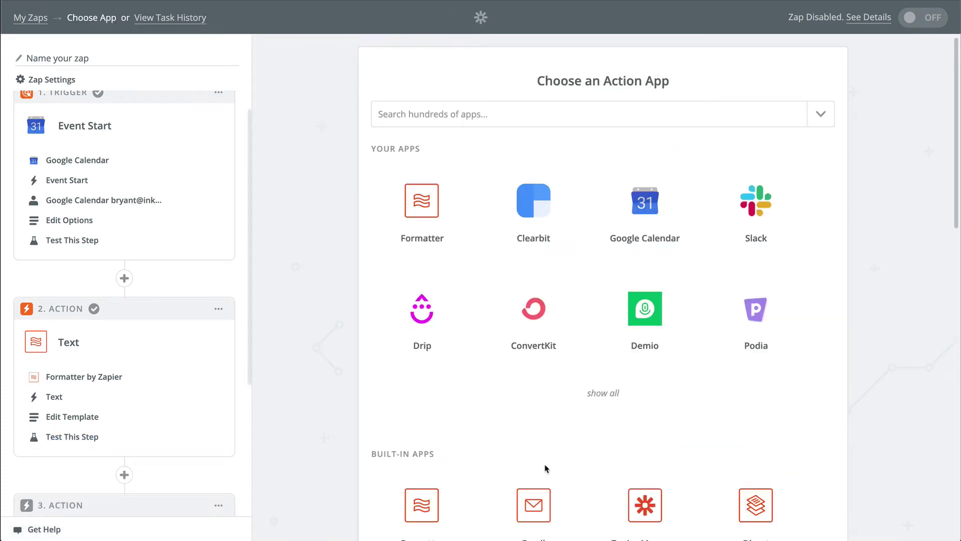
{"action": "left_click", "coordinate": [532, 115]}
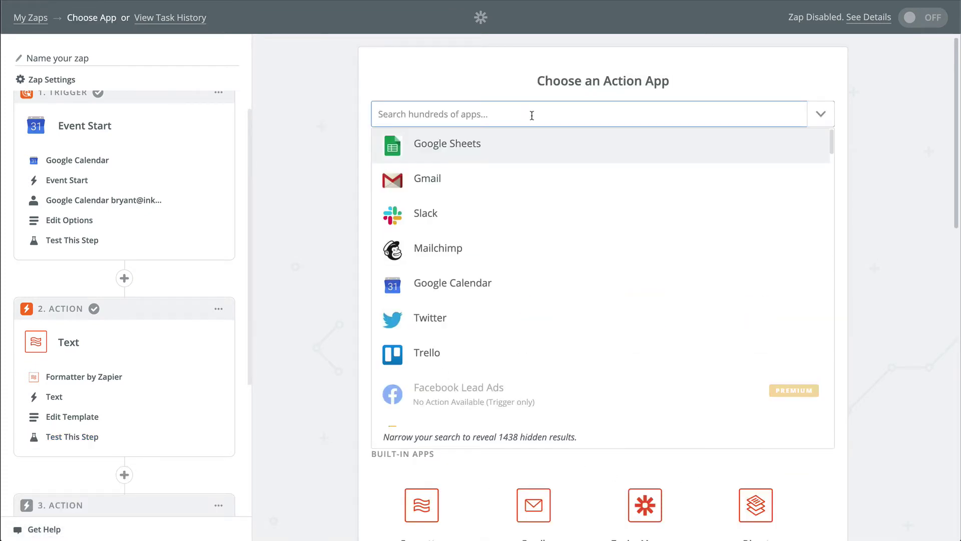
{"action": "type", "text": "twilio"}
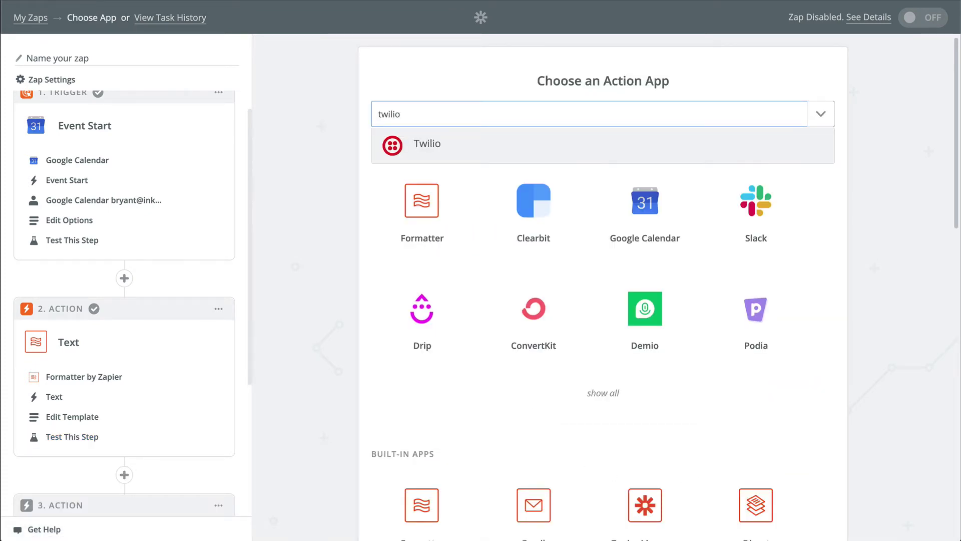
{"action": "left_click", "coordinate": [412, 145]}
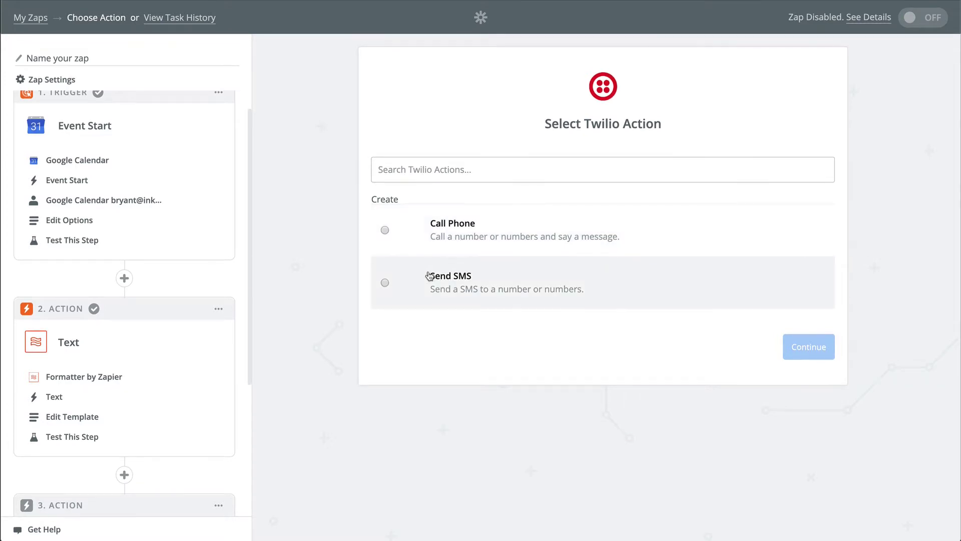
{"action": "left_click", "coordinate": [393, 282]}
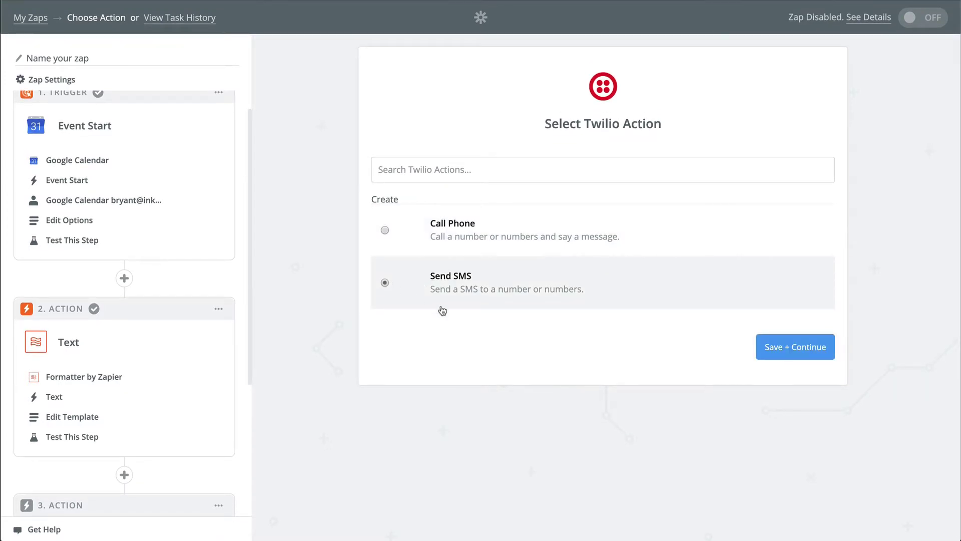
Confirm Send SMS and keep the existing Twilio account, dismissing the new-account form
{"action": "left_click", "coordinate": [808, 356]}
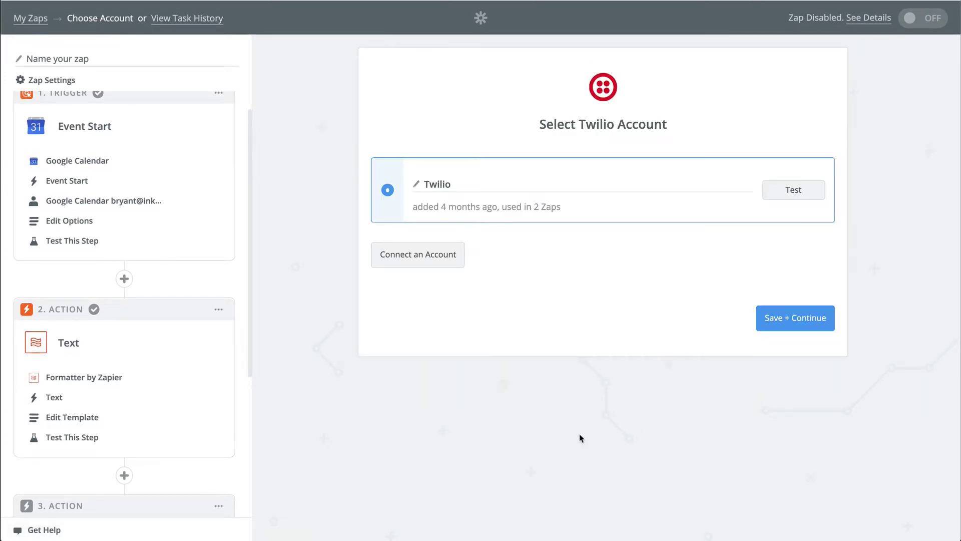
{"action": "left_click", "coordinate": [421, 261]}
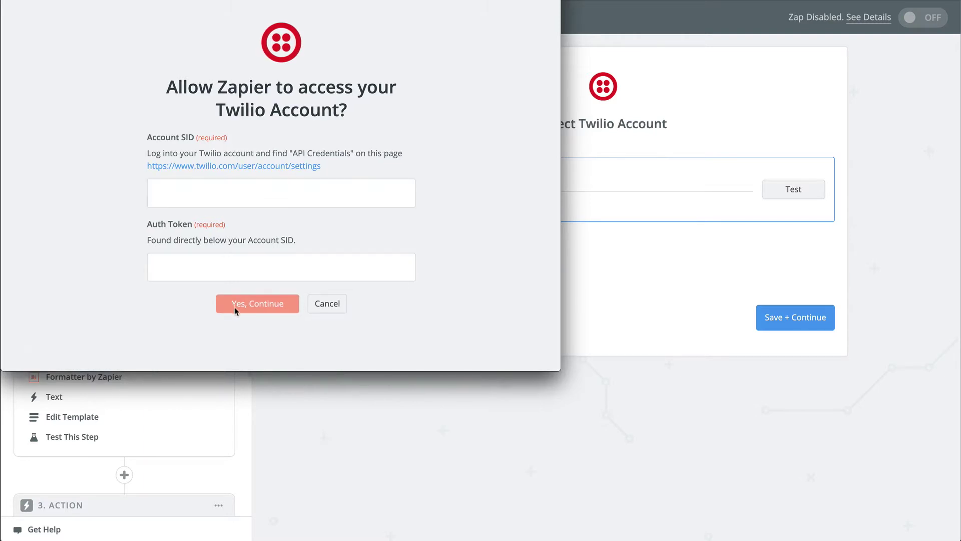
{"action": "key", "text": "super+w"}
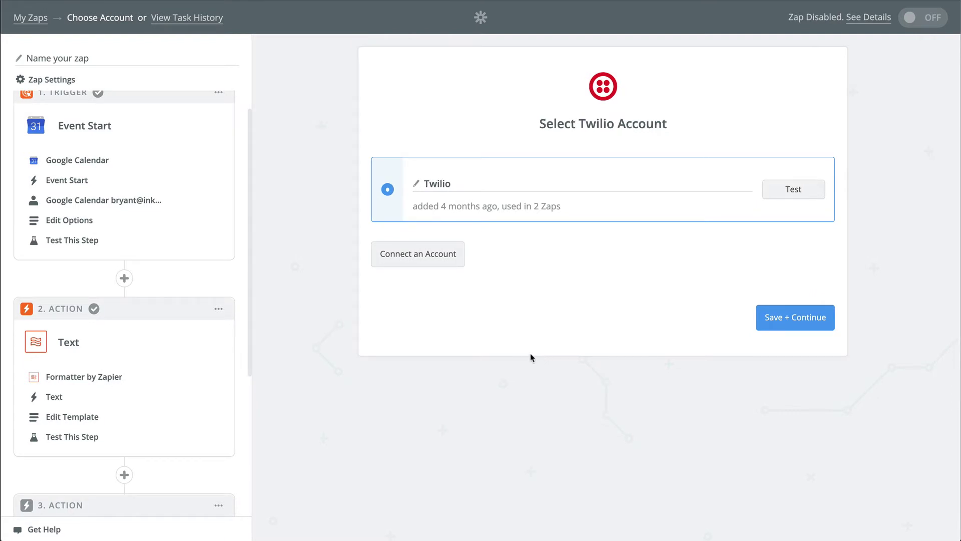
{"action": "left_click", "coordinate": [817, 327]}
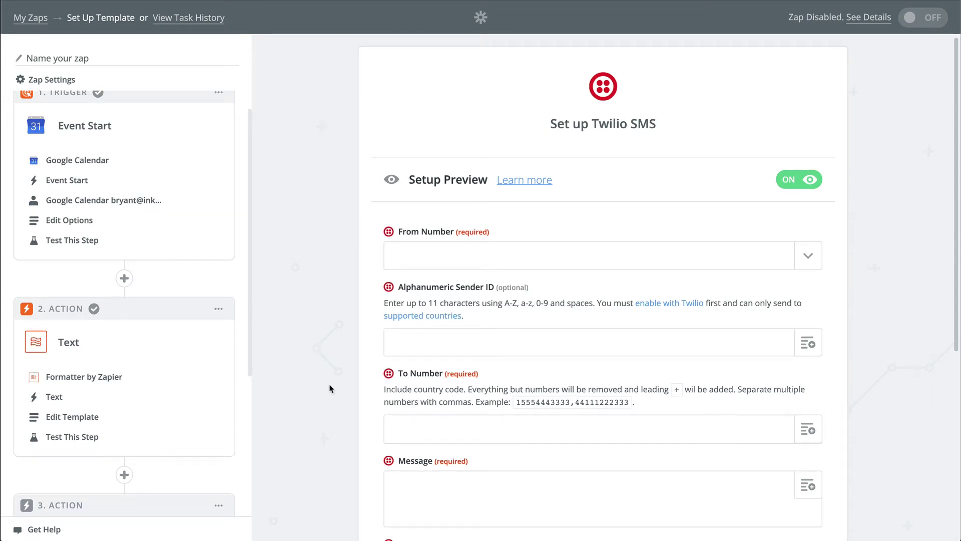
Set From Number to the Twilio sending number
{"action": "left_click_drag", "start_coordinate": [411, 232], "coordinate": [475, 232]}
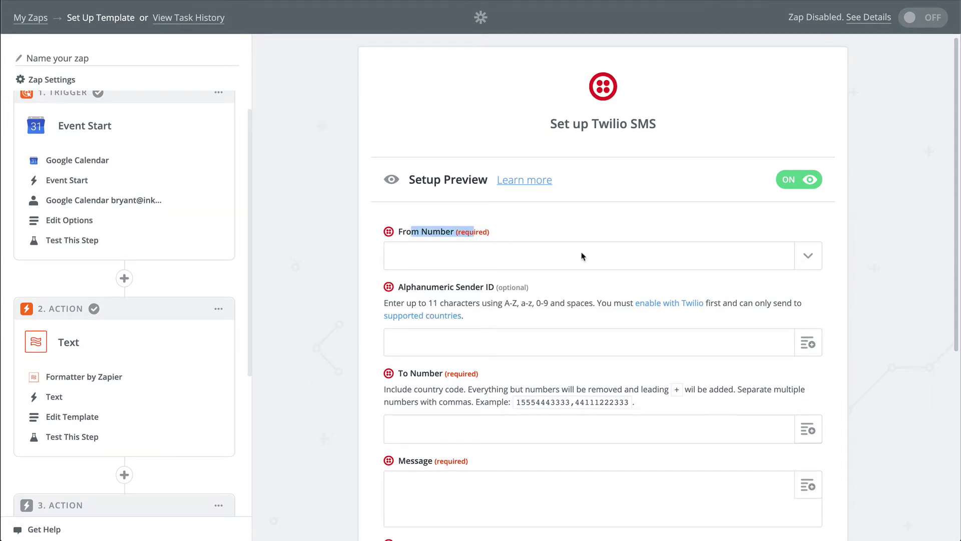
{"action": "left_click", "coordinate": [804, 256]}
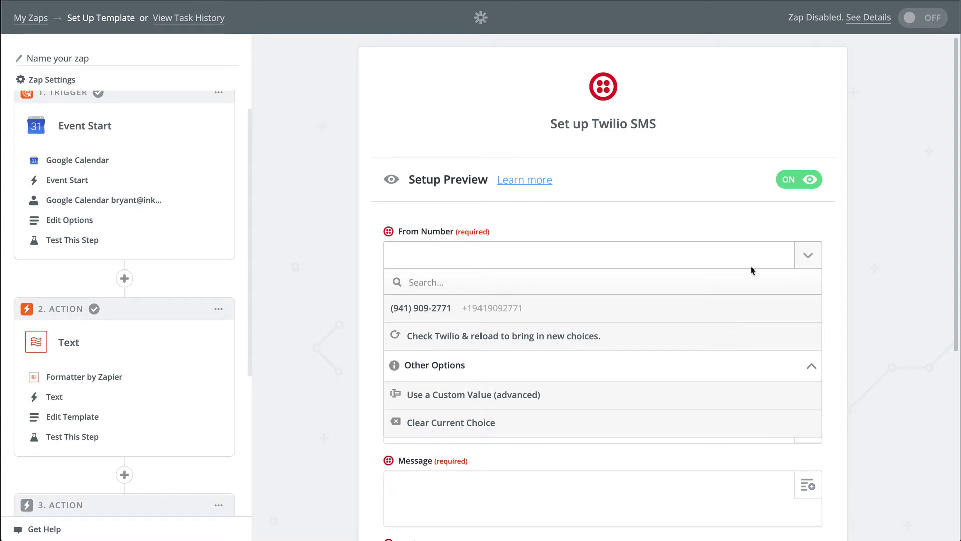
{"action": "left_click", "coordinate": [479, 314]}
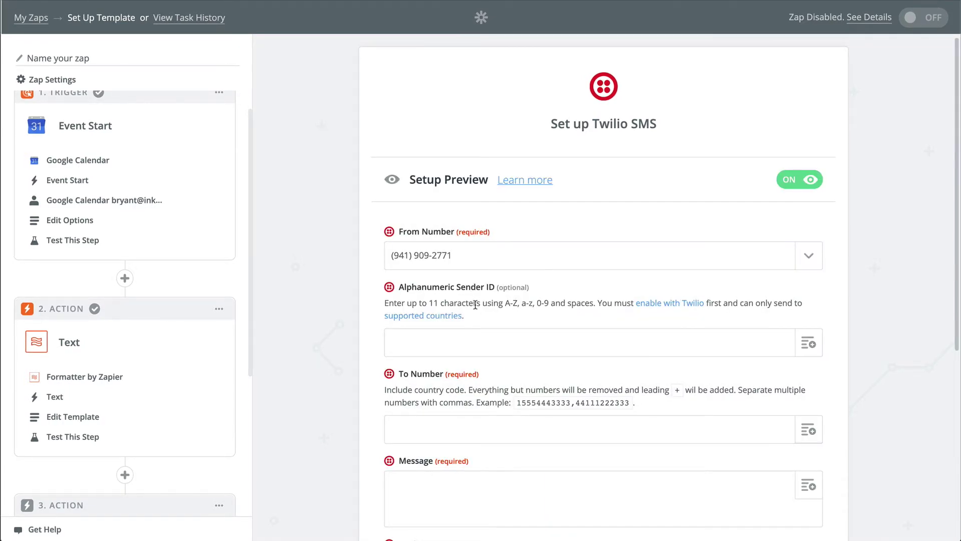
Map To Number to the phone number extracted in Step 2 Text (Description)
{"action": "scroll", "coordinate": [471, 304], "scroll_direction": "down", "scroll_amount": 2}
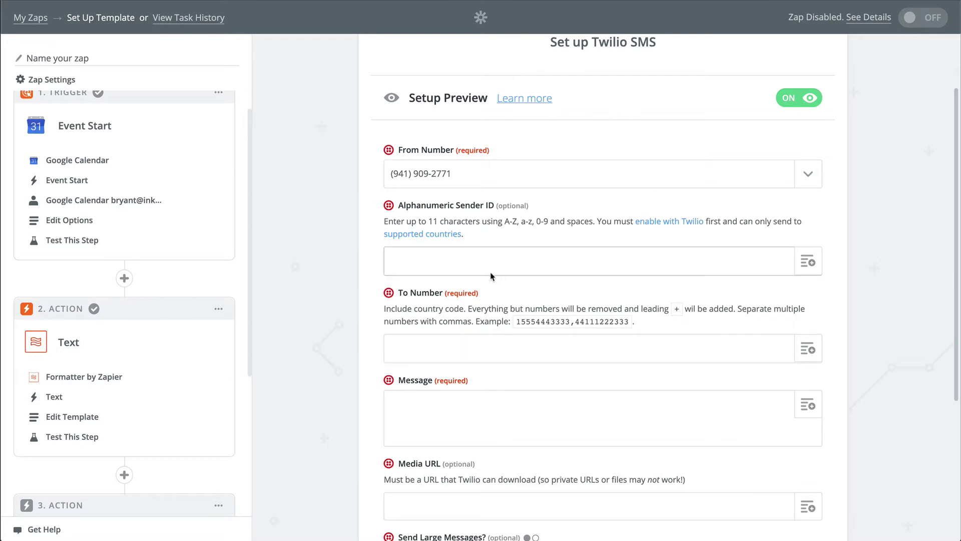
{"action": "scroll", "coordinate": [495, 275], "scroll_direction": "down", "scroll_amount": 4}
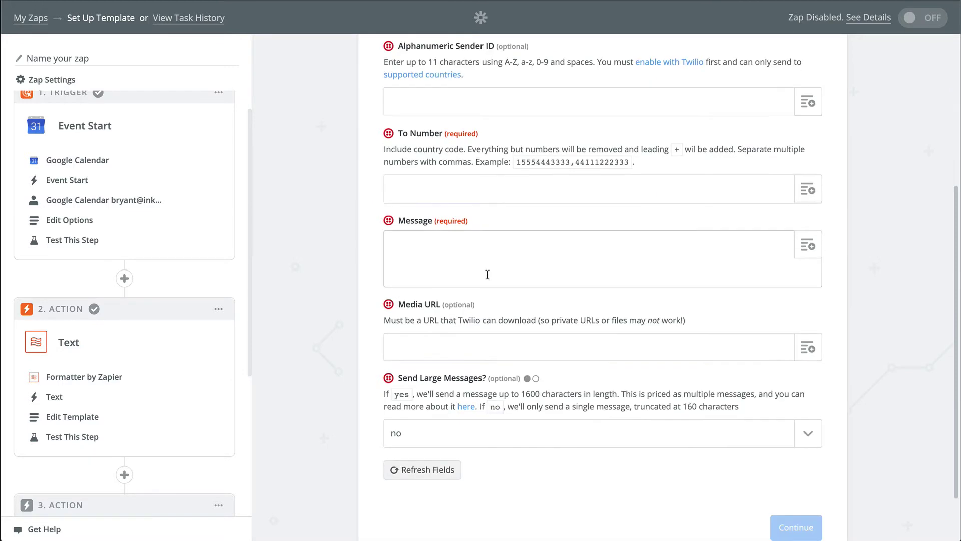
{"action": "triple_click", "coordinate": [410, 145]}
{"action": "left_click", "coordinate": [671, 171]}
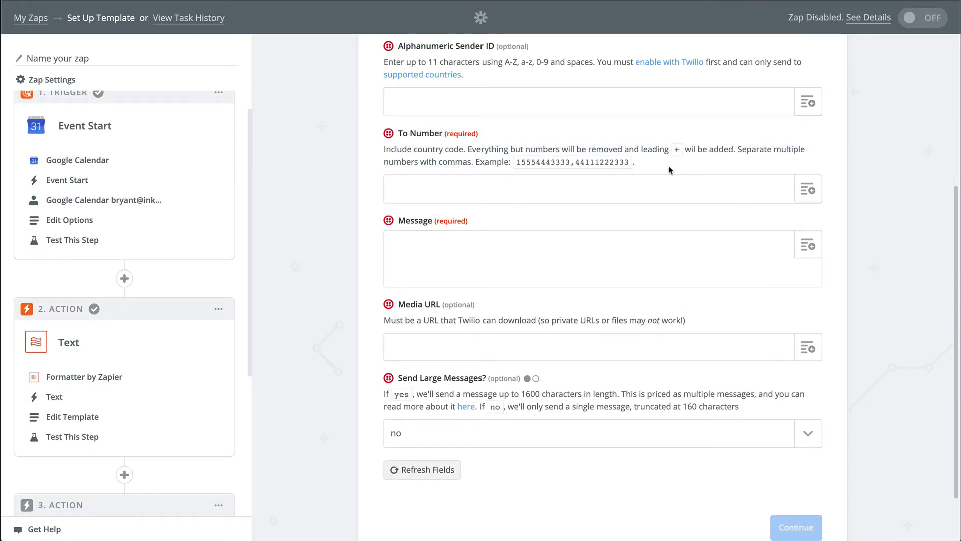
{"action": "left_click", "coordinate": [809, 190]}
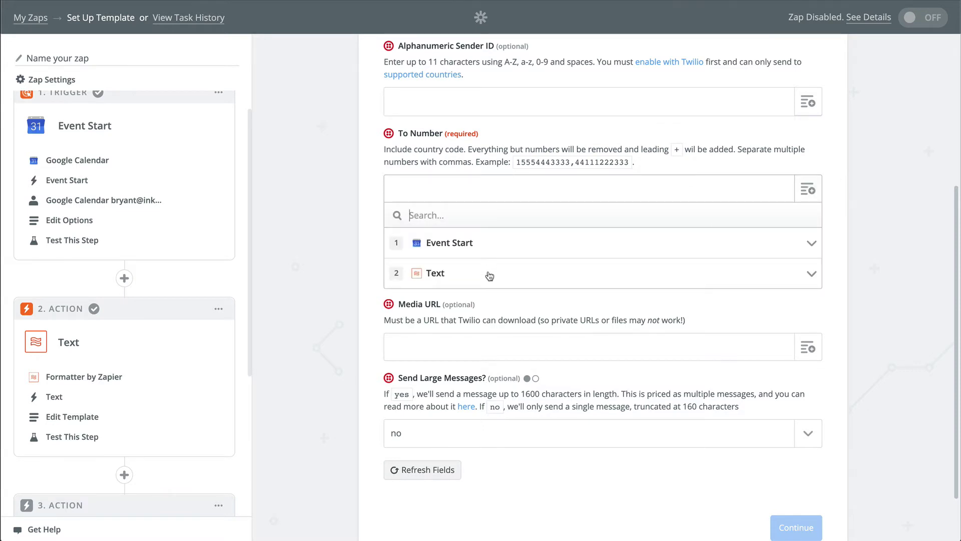
{"action": "left_click", "coordinate": [441, 275]}
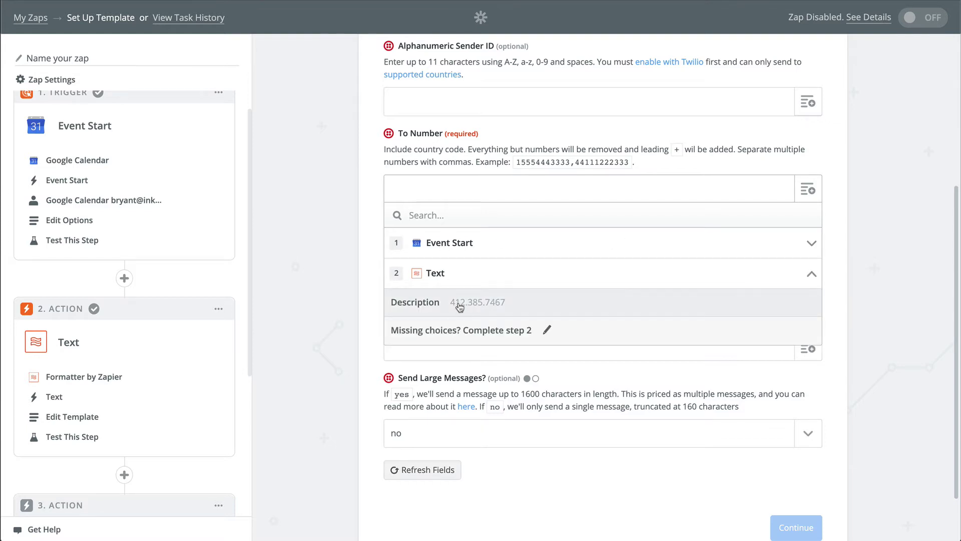
{"action": "left_click", "coordinate": [489, 307]}
{"action": "left_click", "coordinate": [489, 269]}
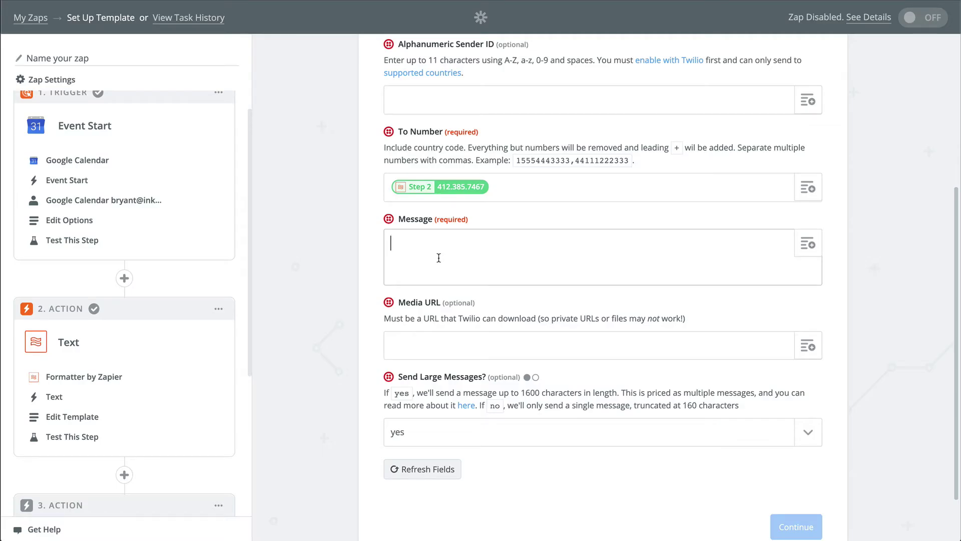
Paste the install-reminder text into the Message field
{"action": "type", "text": "Hey it's Bryant from Wrap City 👋 Just wanted to let you know we've got you scheduled for install tomorrow. Please have the following ready when you come to drop your truck off tomorrow...it really helps the process goes much smoother. 1. Wash your vehicle and clean any debris 2. Bring the remaining 50% balance as cash or check. Thanks and see you tomorrow!"}
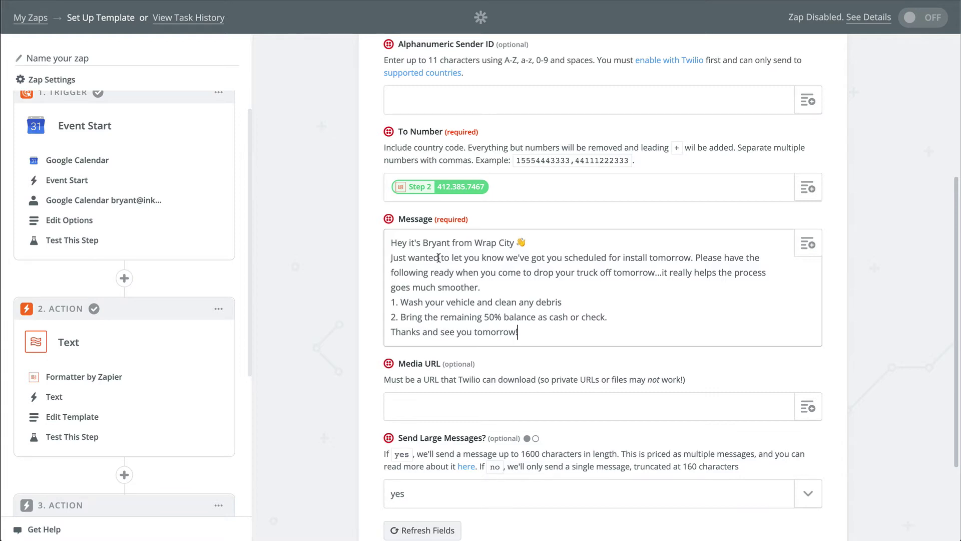
{"action": "scroll", "coordinate": [535, 321], "scroll_direction": "down", "scroll_amount": 2}
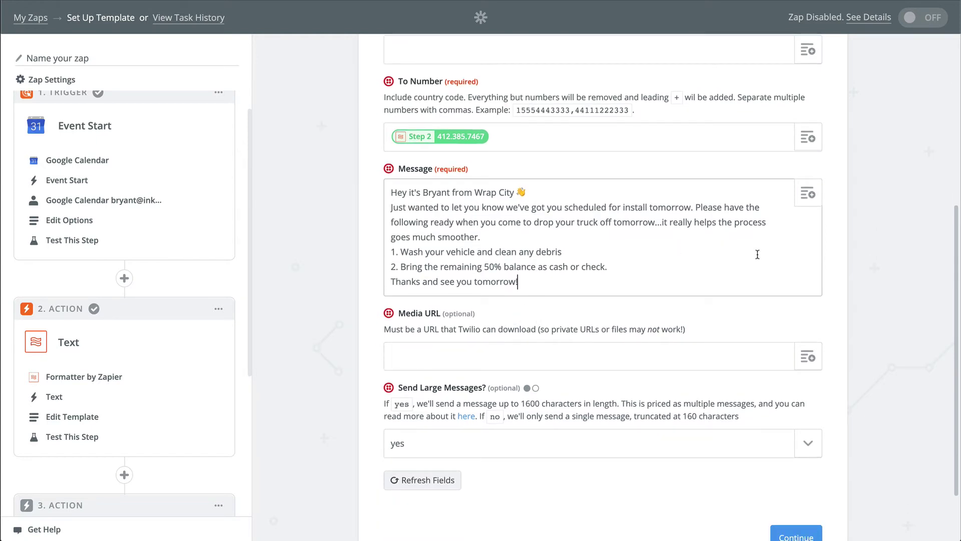
{"action": "left_click", "coordinate": [805, 200]}
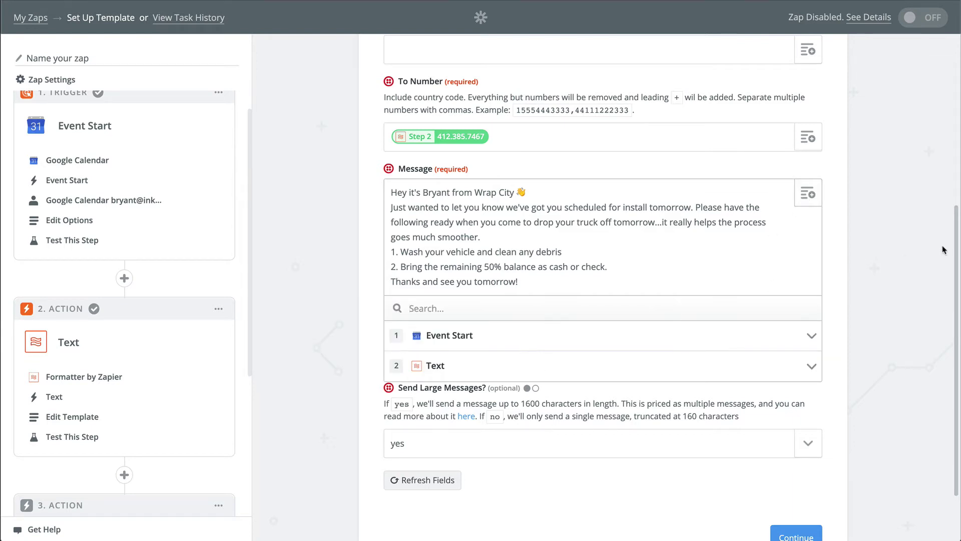
{"action": "left_click", "coordinate": [853, 273]}
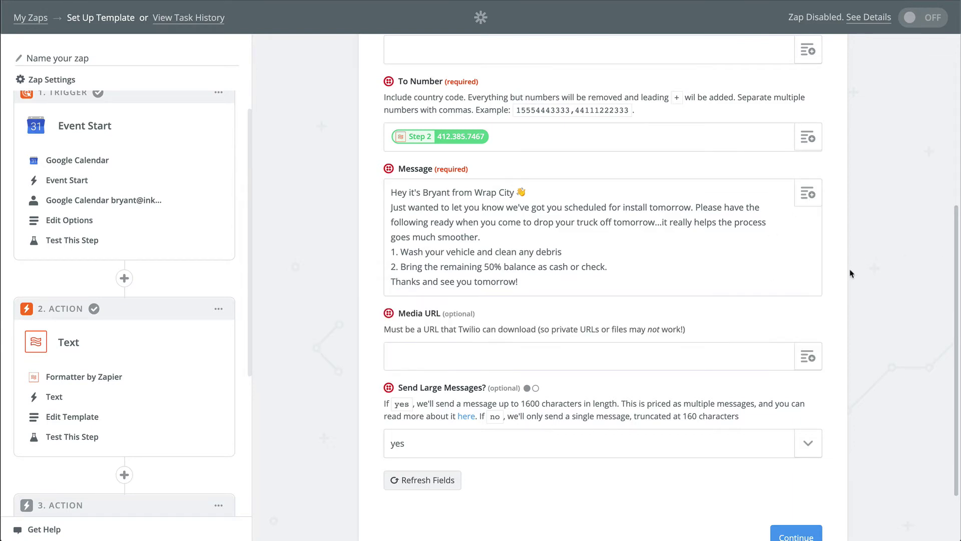
Set Send Large Messages to yes and continue to the Test Twilio page
{"action": "left_click", "coordinate": [463, 445]}
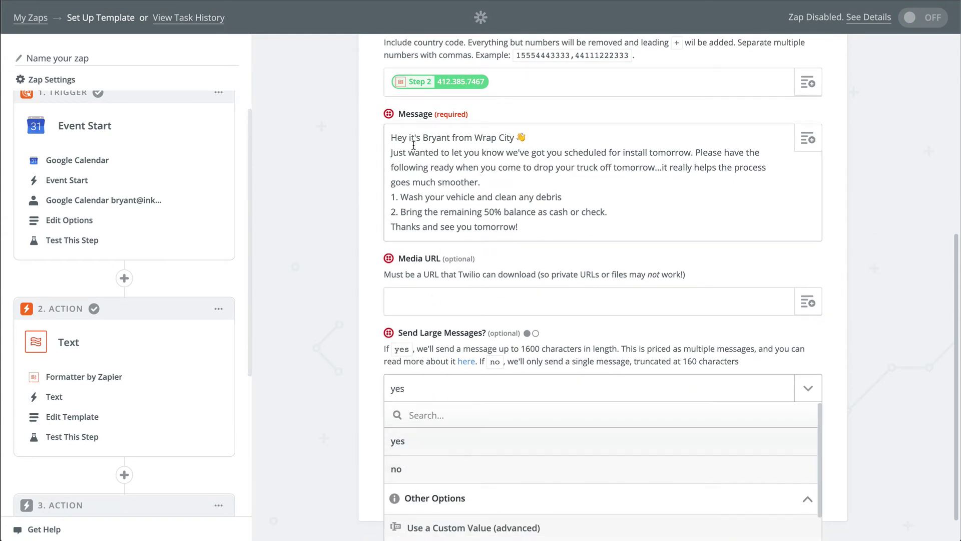
{"action": "left_click", "coordinate": [442, 448]}
{"action": "left_click_drag", "start_coordinate": [457, 333], "coordinate": [488, 334]}
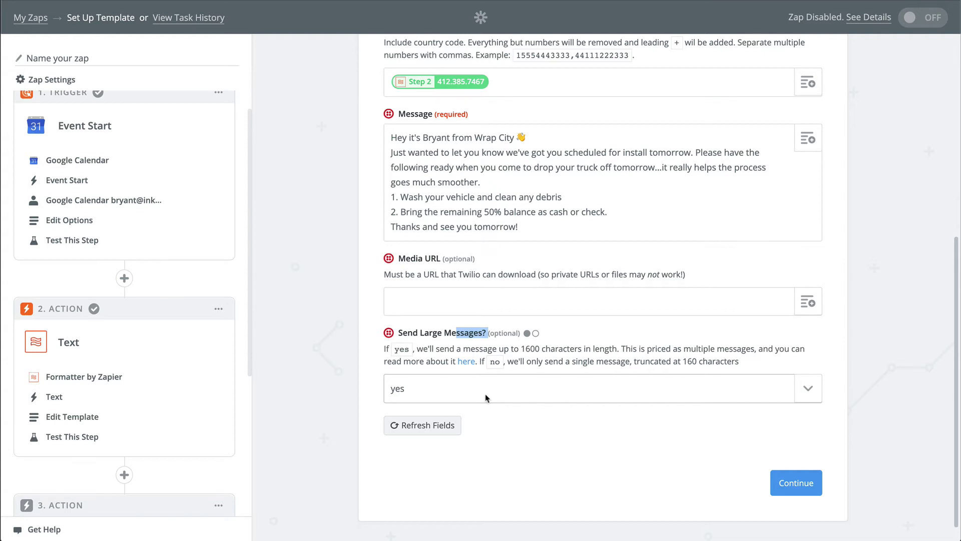
{"action": "left_click", "coordinate": [795, 485]}
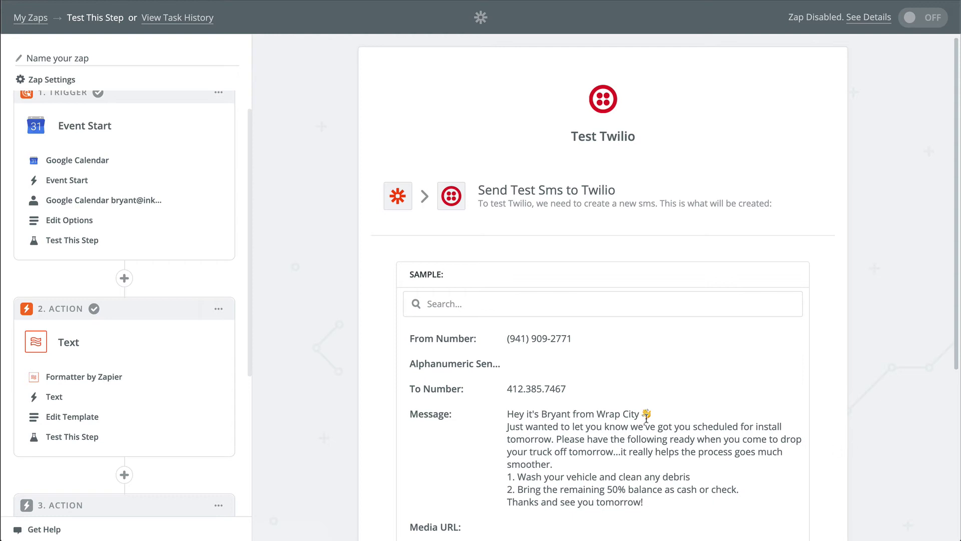
Review the test SMS message and recipient number, then finish the Twilio step
{"action": "scroll", "coordinate": [522, 229], "scroll_direction": "down", "scroll_amount": 2}
{"action": "scroll", "coordinate": [522, 229], "scroll_direction": "down", "scroll_amount": 5}
{"action": "left_click_drag", "start_coordinate": [477, 196], "coordinate": [616, 299]}
{"action": "left_click_drag", "start_coordinate": [595, 333], "coordinate": [593, 345]}
{"action": "scroll", "coordinate": [659, 370], "scroll_direction": "down", "scroll_amount": 4}
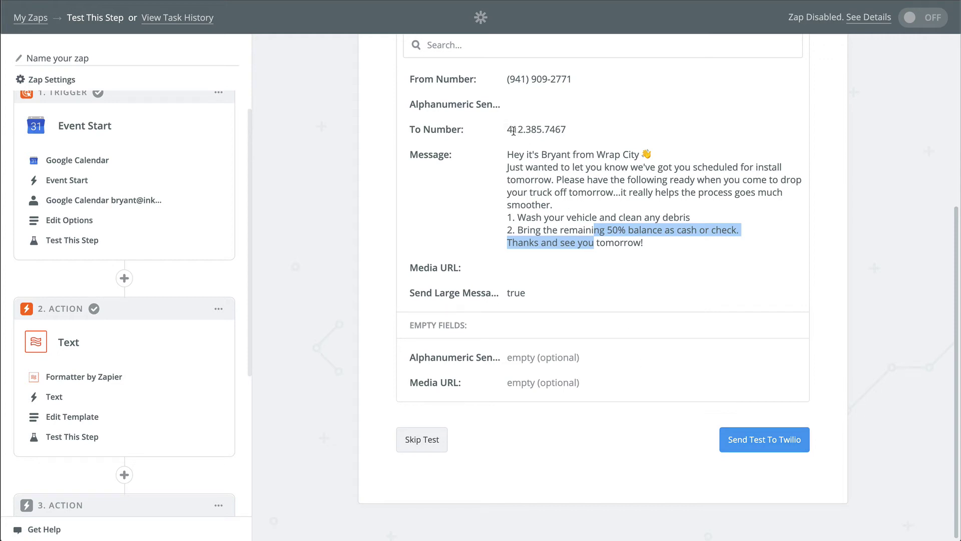
{"action": "left_click_drag", "start_coordinate": [512, 131], "coordinate": [568, 133]}
{"action": "scroll", "coordinate": [586, 221], "scroll_direction": "up", "scroll_amount": 1}
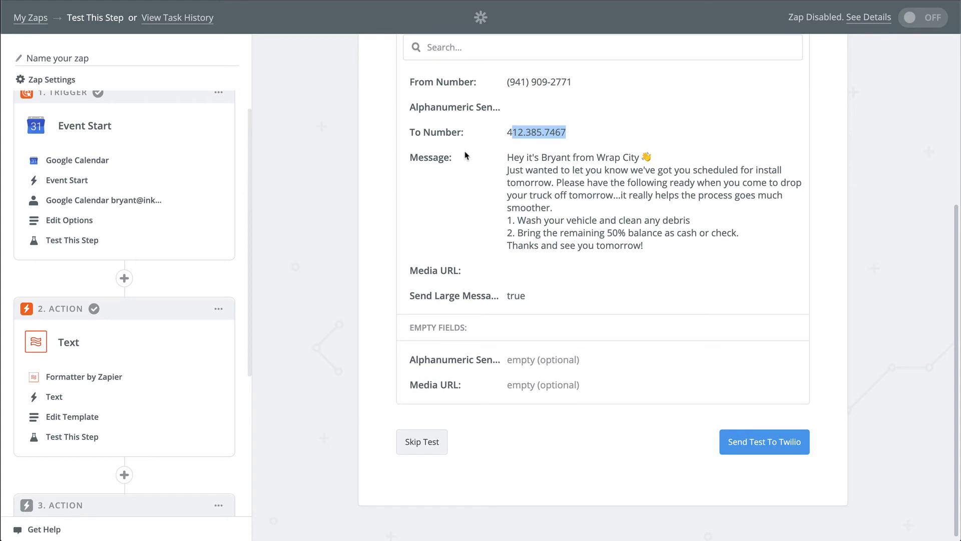
{"action": "left_click", "coordinate": [516, 155]}
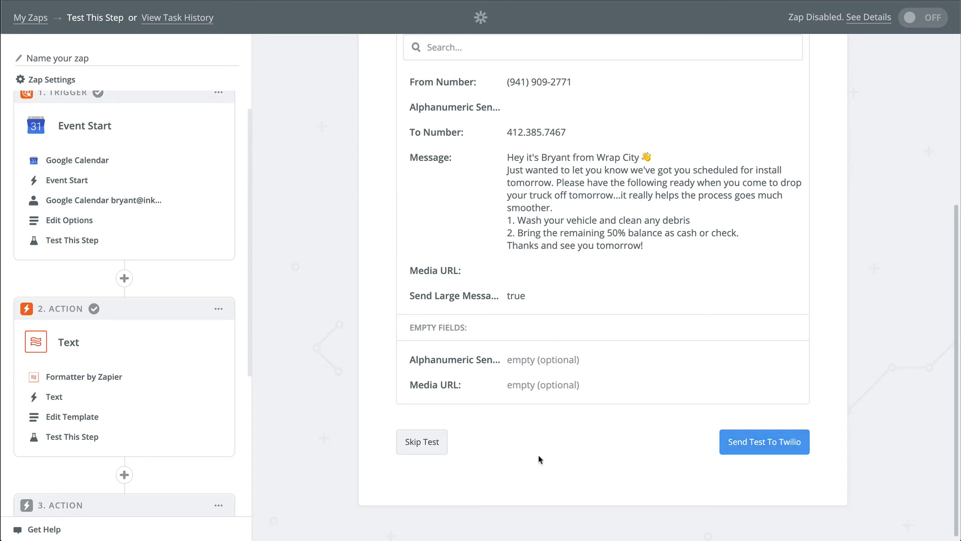
{"action": "scroll", "coordinate": [523, 458], "scroll_direction": "up", "scroll_amount": 1}
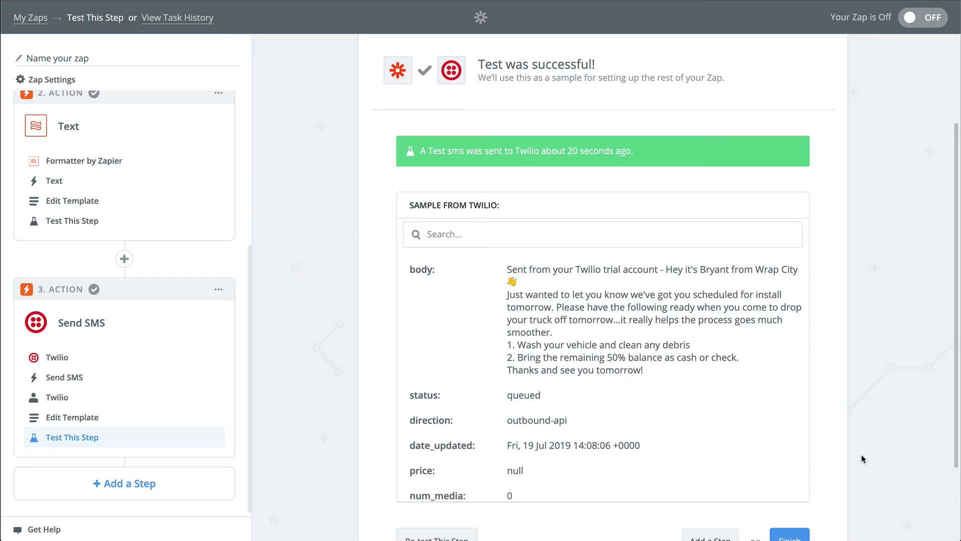
{"action": "scroll", "coordinate": [860, 455], "scroll_direction": "down", "scroll_amount": 3}
{"action": "left_click", "coordinate": [791, 472]}
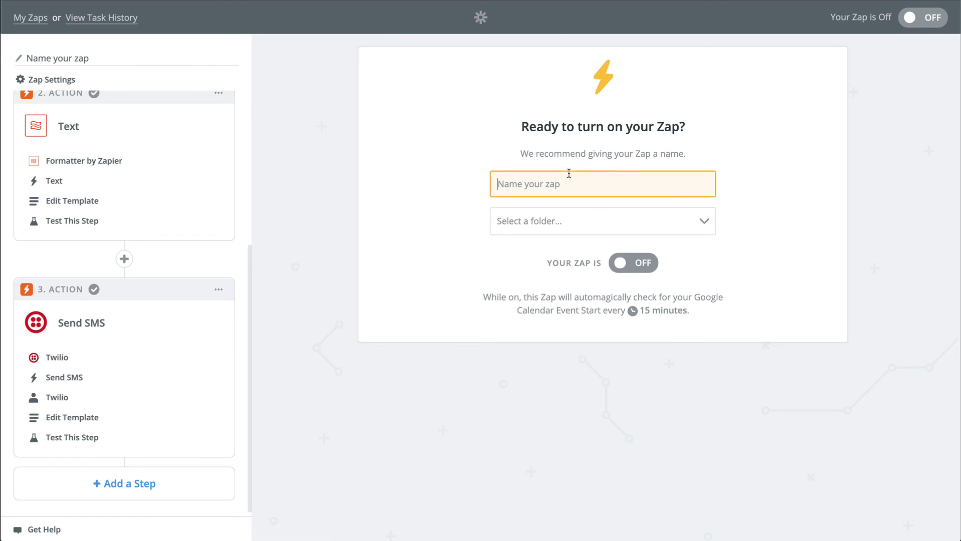
Name the zap 'Automatic Install Reminder' and switch it on
{"action": "type", "text": "Automatic Inst"}
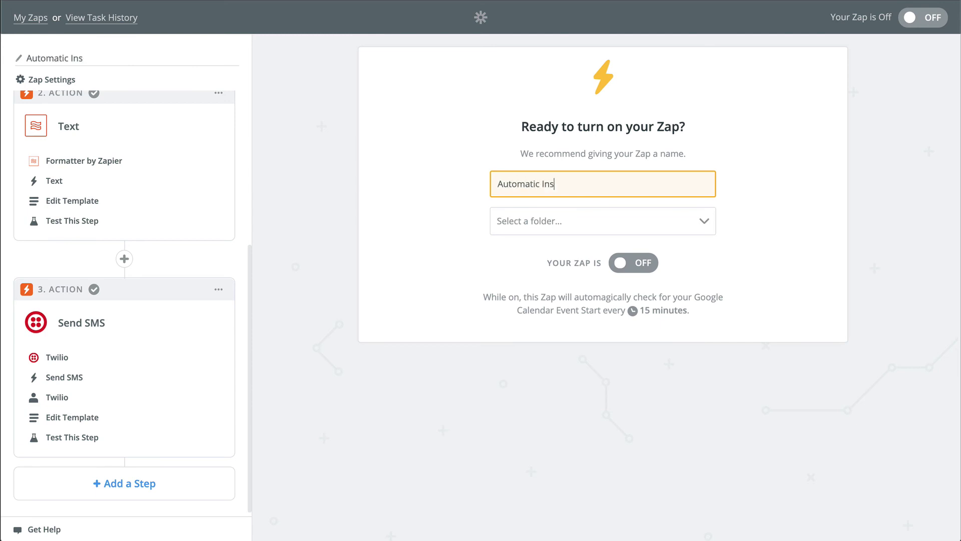
{"action": "type", "text": "all Reminder"}
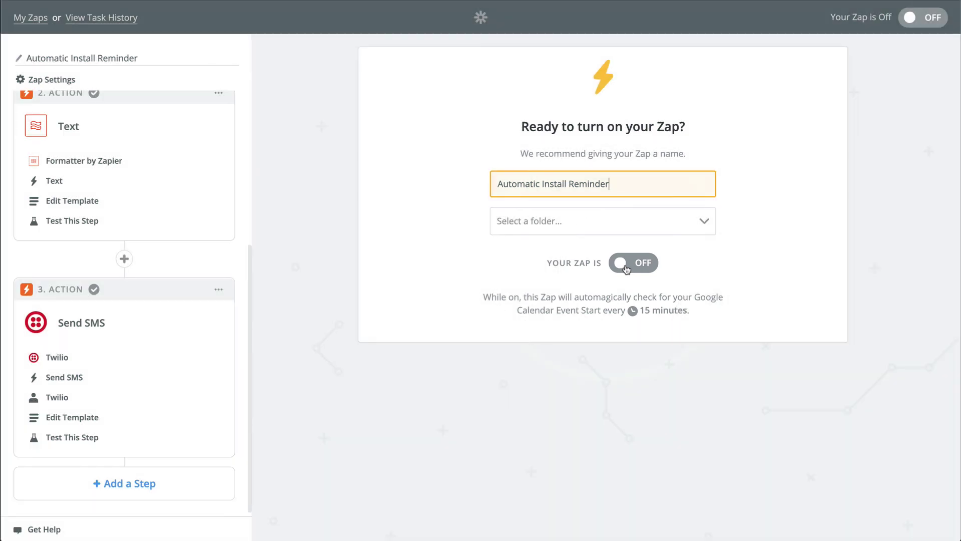
{"action": "left_click", "coordinate": [626, 268]}
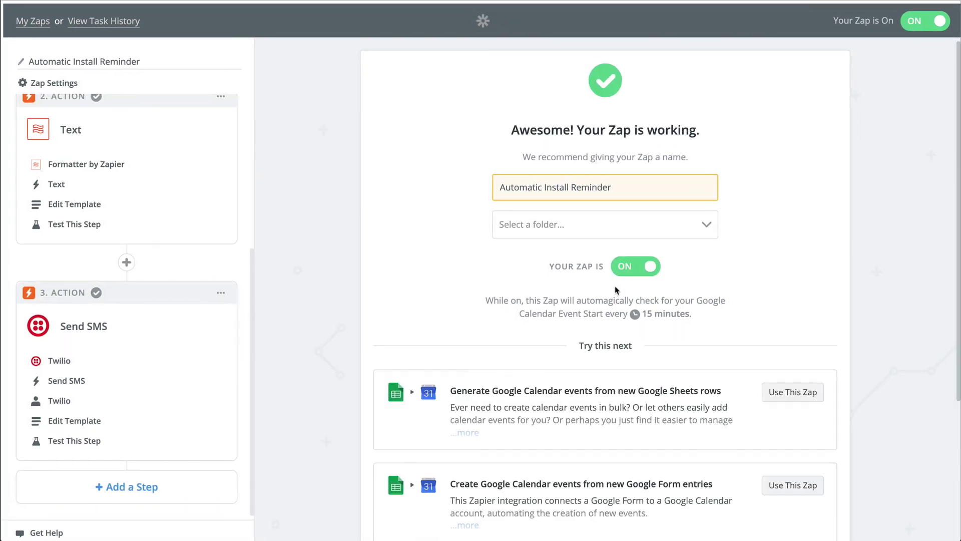
{"action": "left_click_drag", "start_coordinate": [495, 298], "coordinate": [691, 318]}
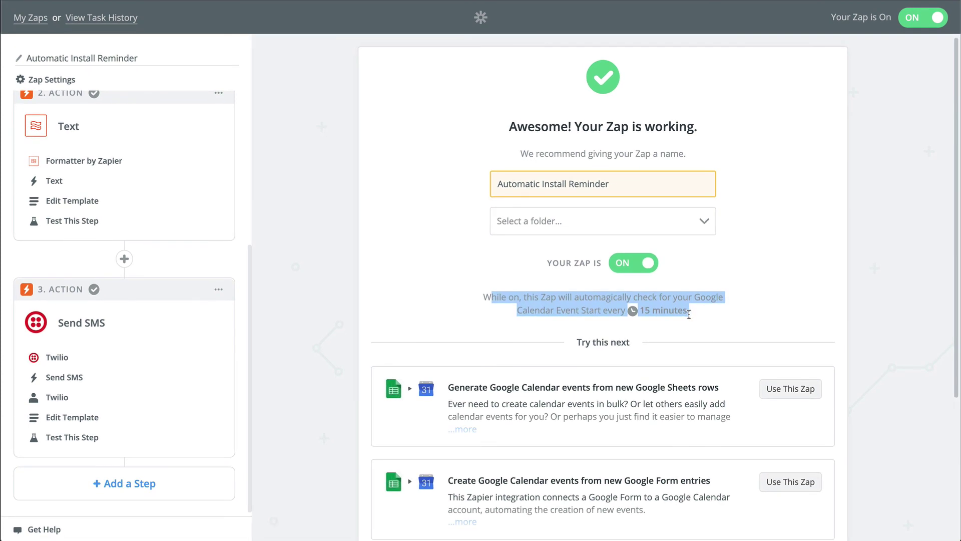
{"action": "left_click", "coordinate": [693, 315]}
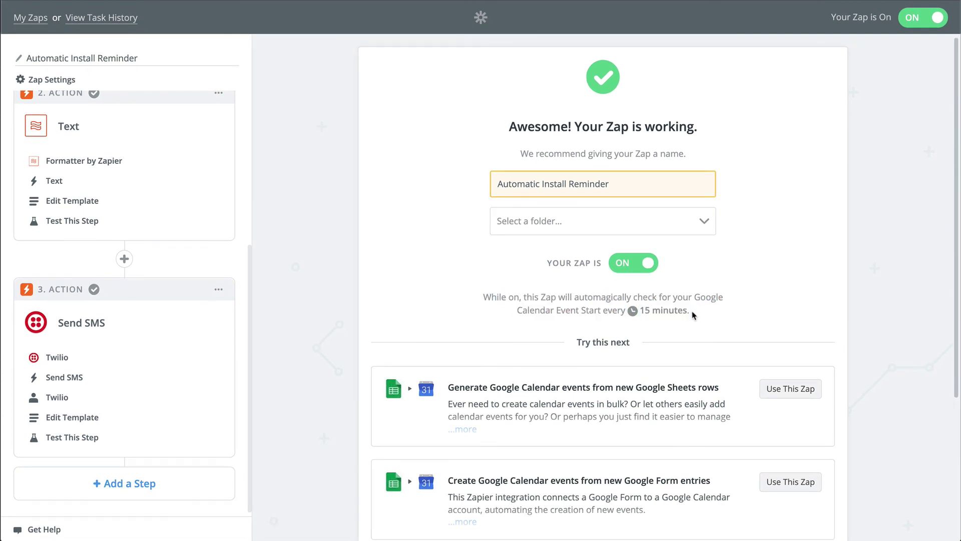